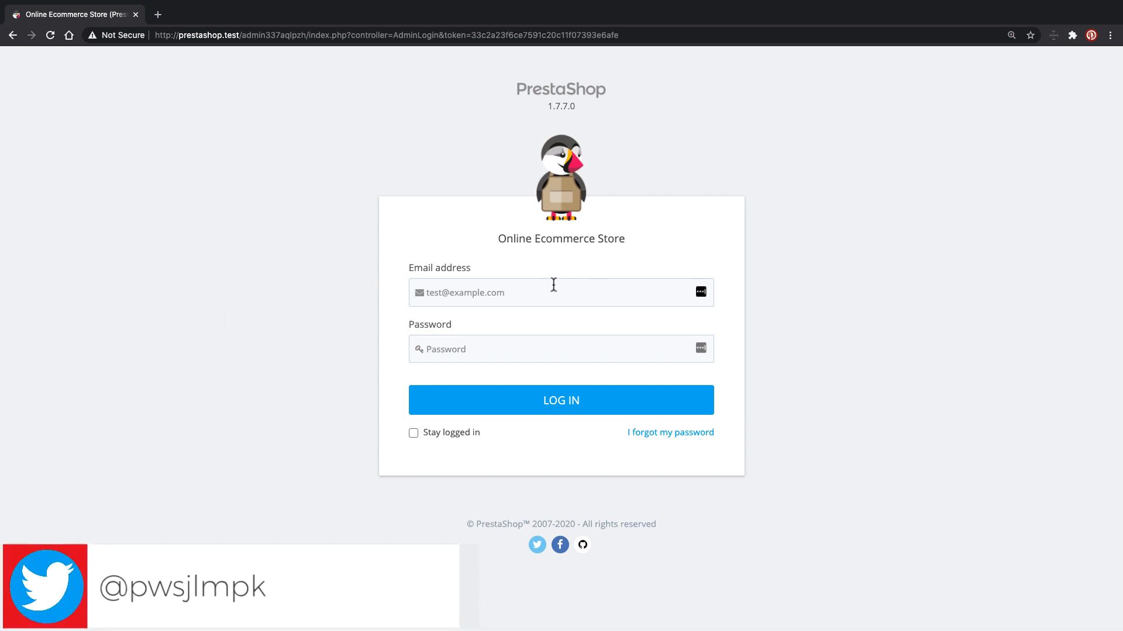
# - Log in to the PrestaShop back office with the admin e-mail and password
pyautogui.click(553, 285)
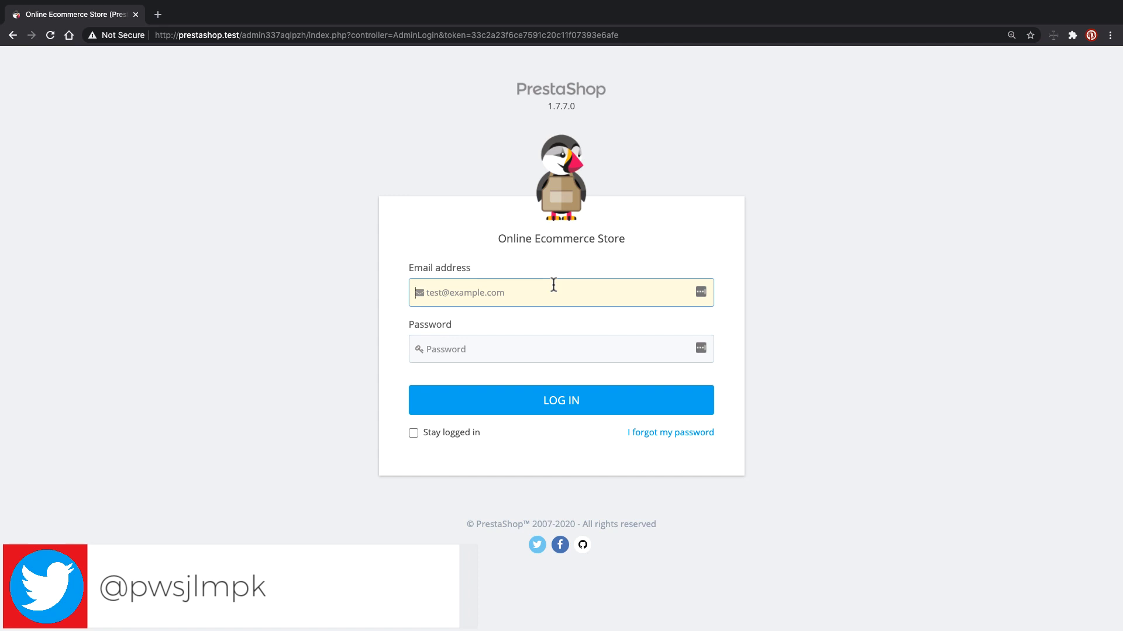
pyautogui.write('admin@admin.com')
pyautogui.press('Tab')
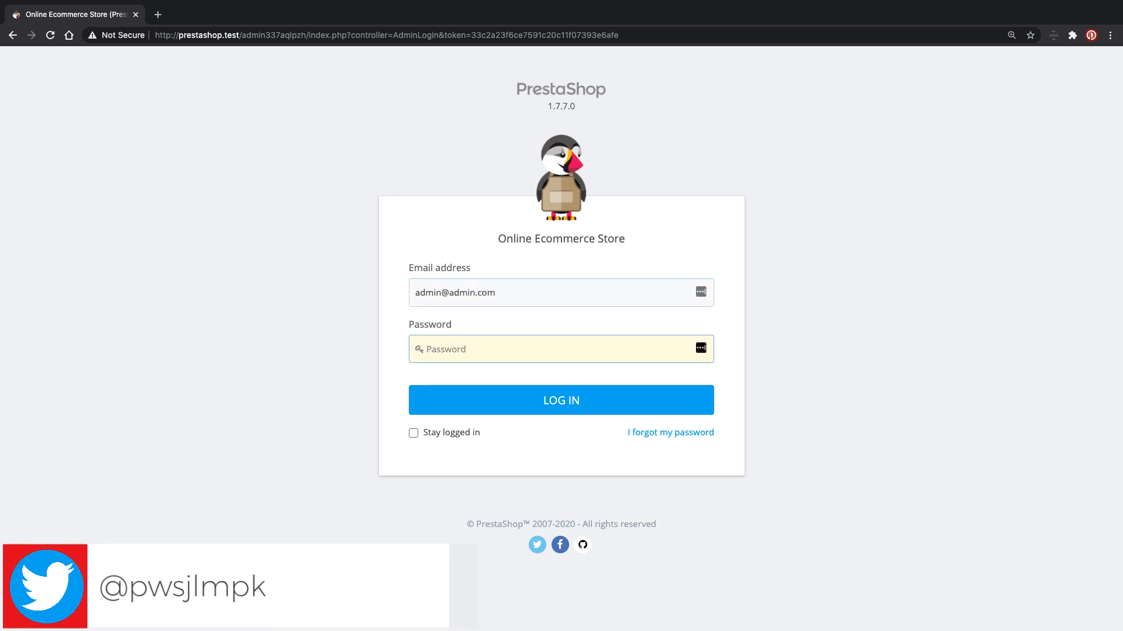
pyautogui.write('admin123')
pyautogui.press('Return')
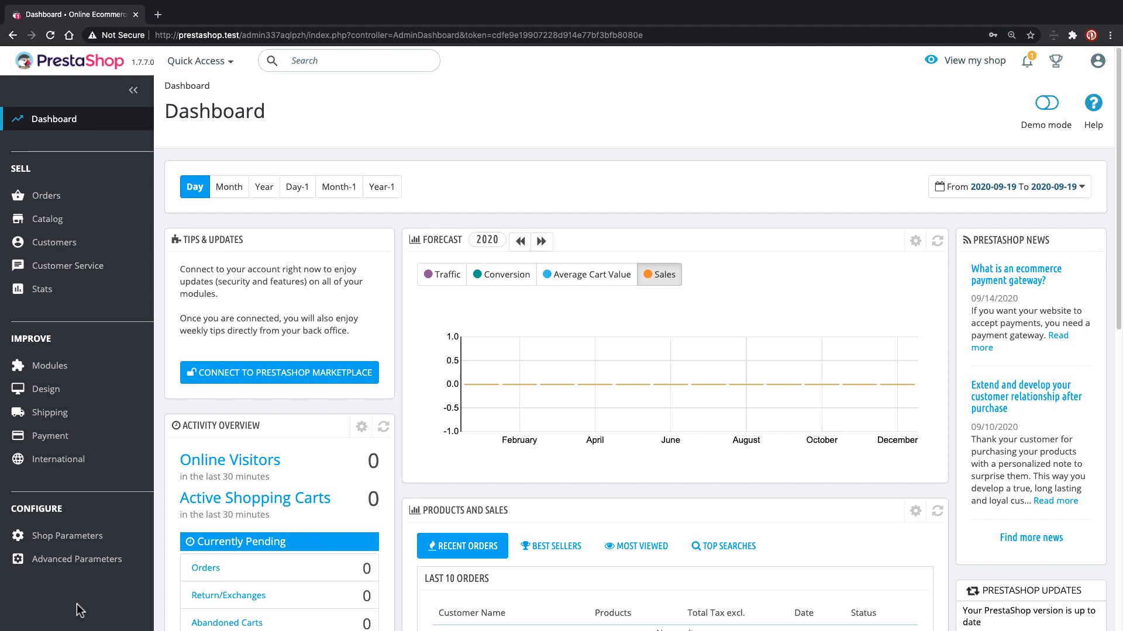
# - In Sublime Text, browse the prestashop project to var/cache/prod, briefly expanding the smarty folder
pyautogui.press('super+Tab')
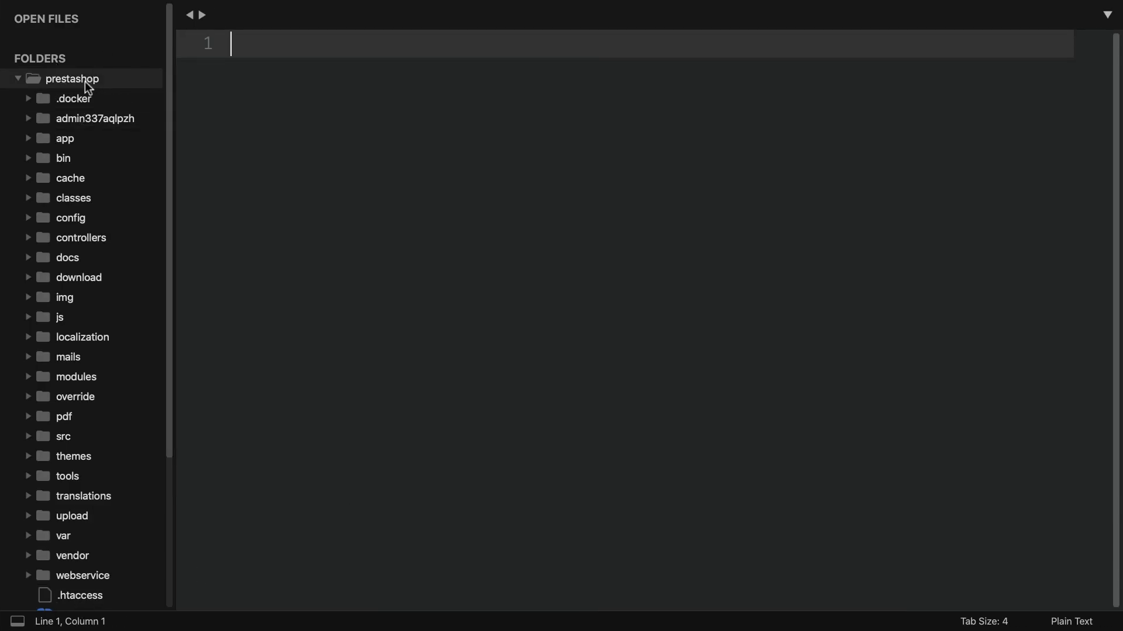
pyautogui.scroll(-5, 91, 359)
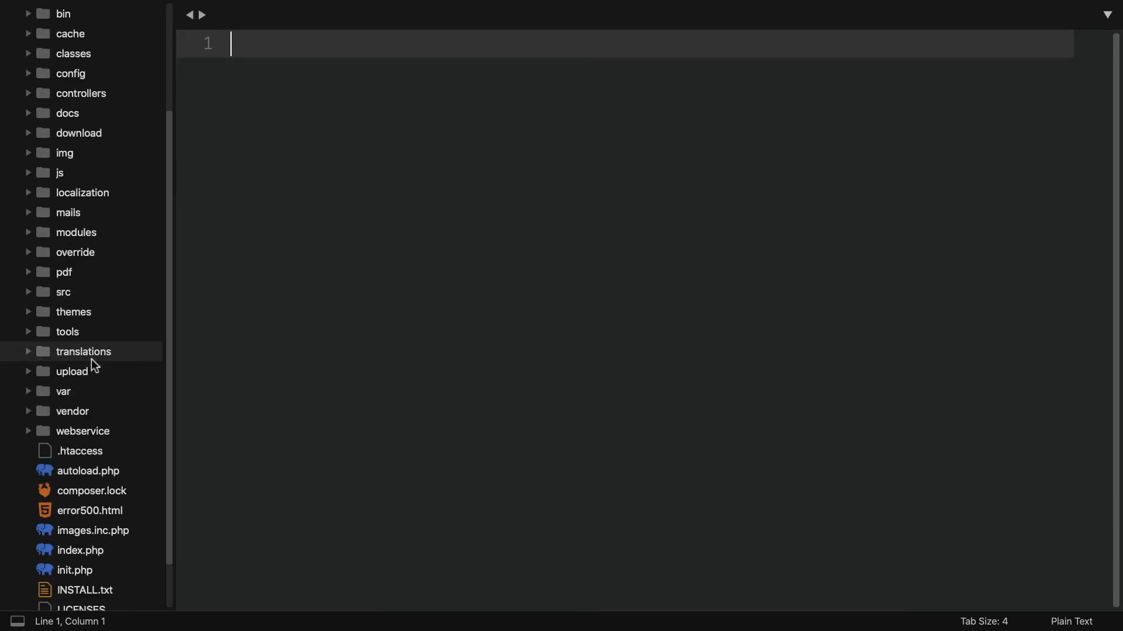
pyautogui.click(72, 394)
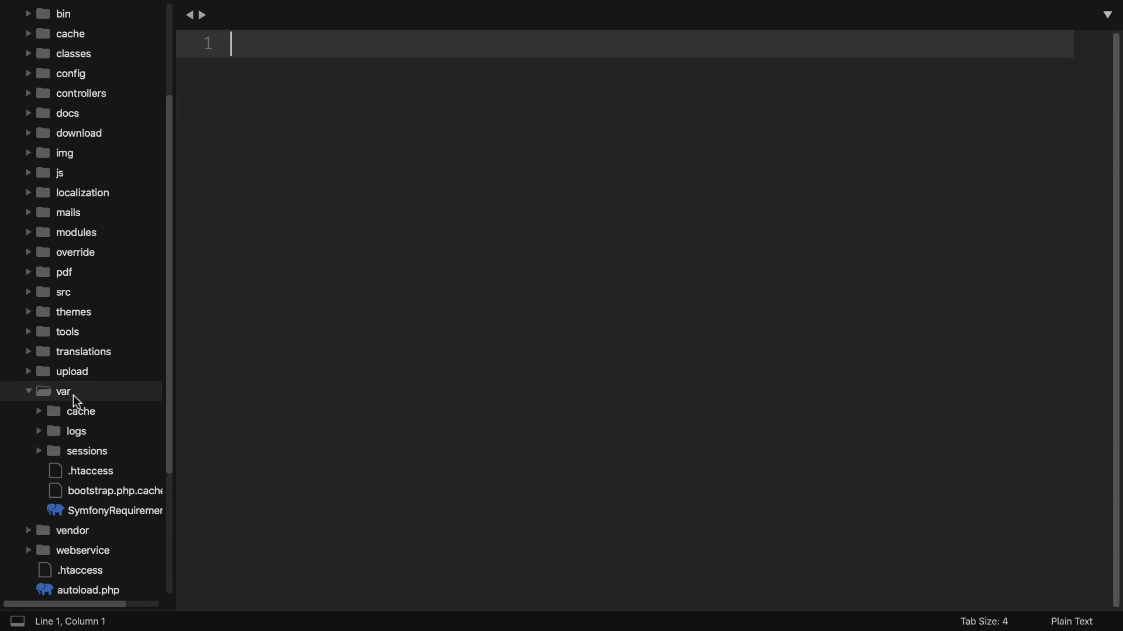
pyautogui.click(97, 412)
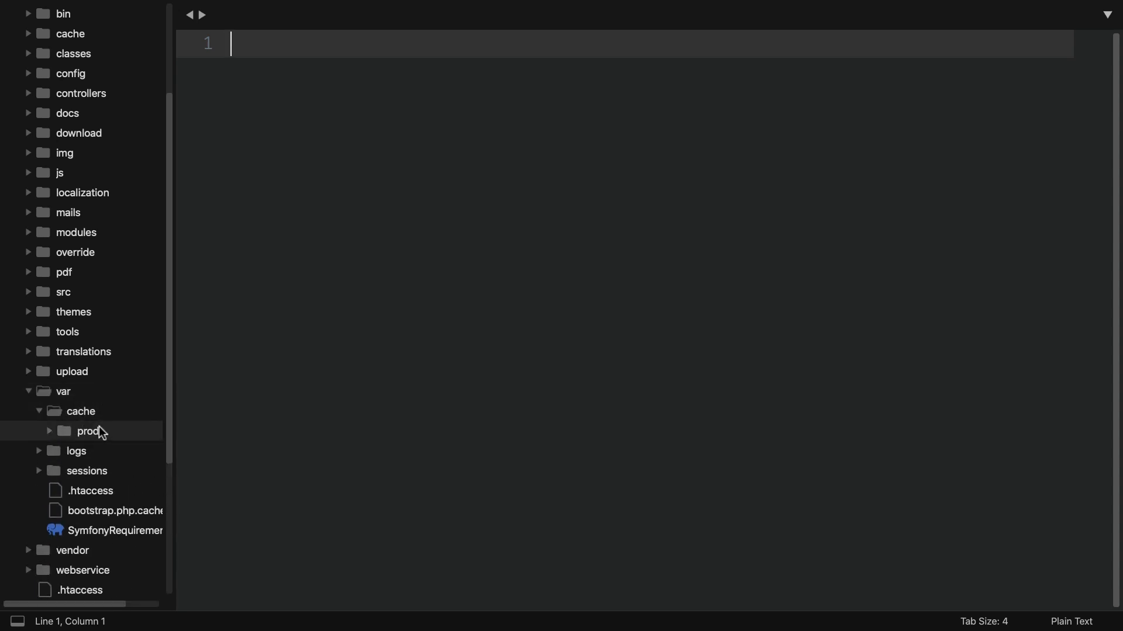
pyautogui.click(100, 431)
pyautogui.scroll(-4, 110, 417)
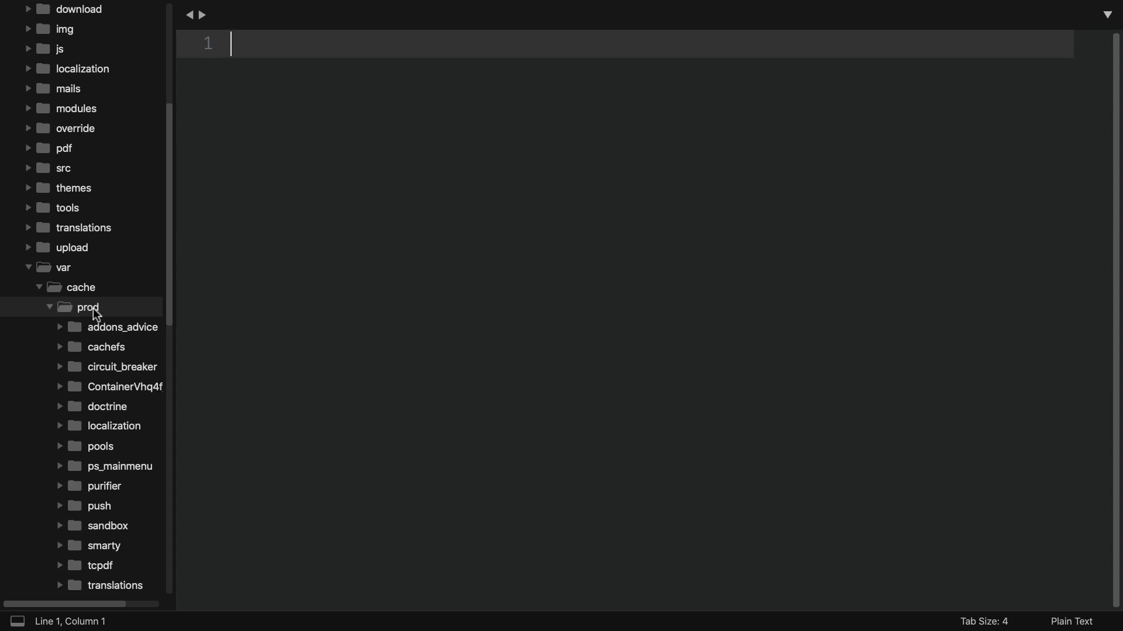
pyautogui.scroll(-5, 97, 315)
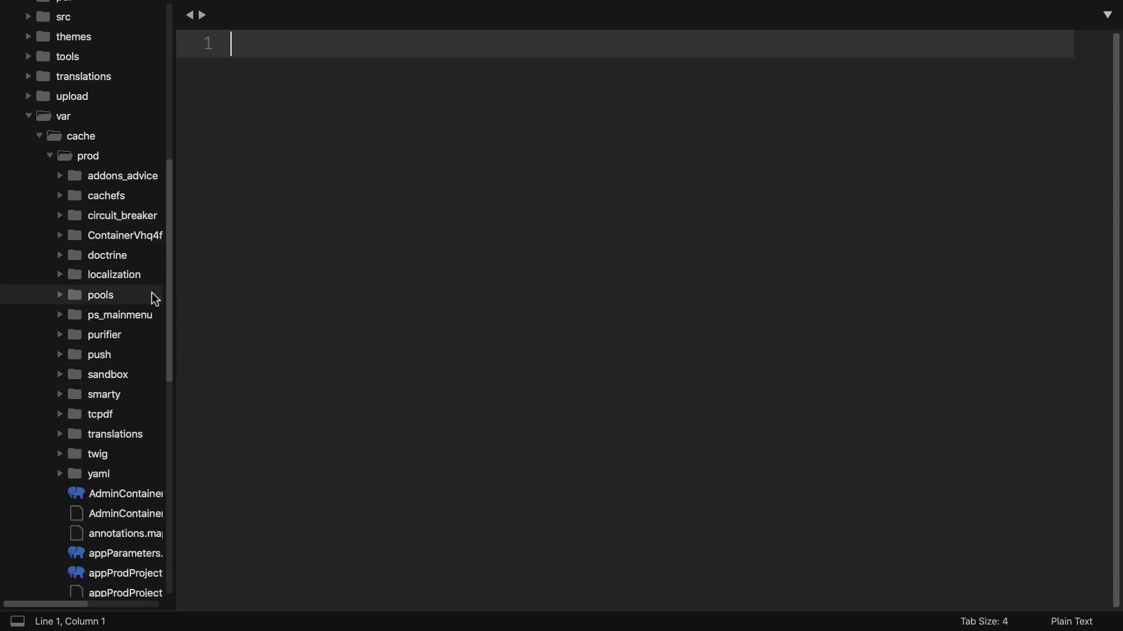
pyautogui.click(116, 393)
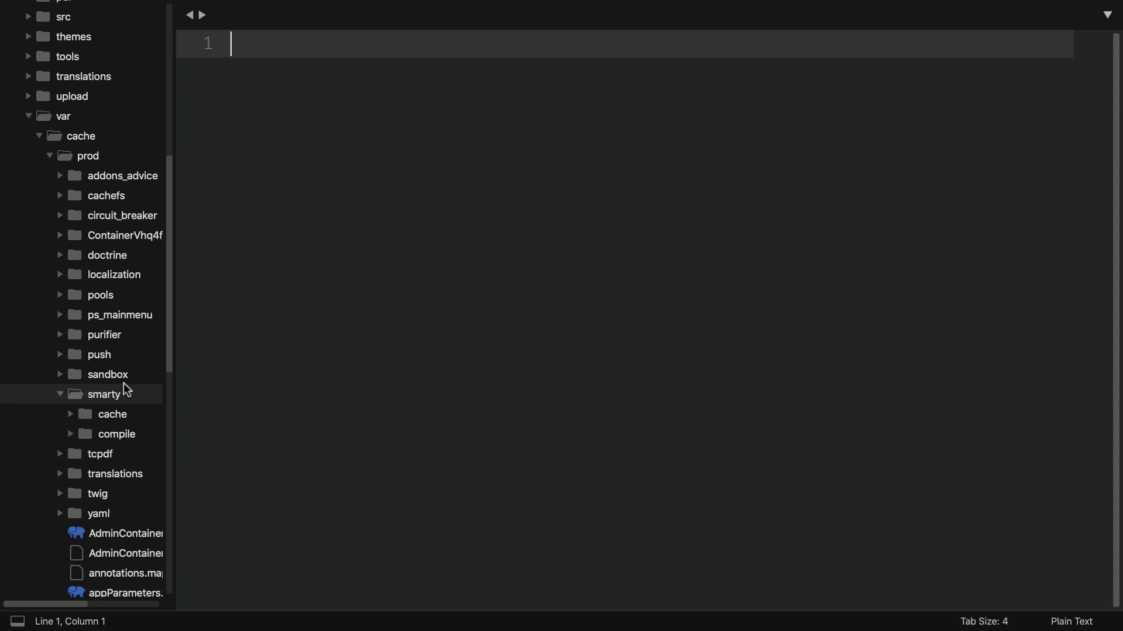
pyautogui.click(123, 388)
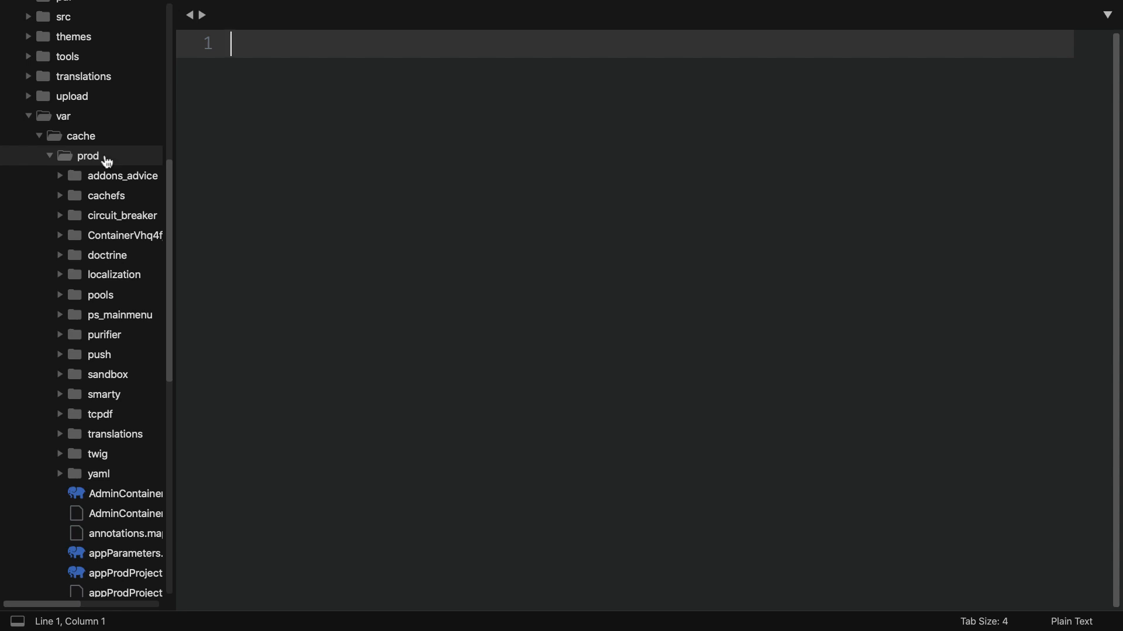
# - Back in Chrome, open Advanced Parameters > Information from the sidebar
pyautogui.press('super+Tab')
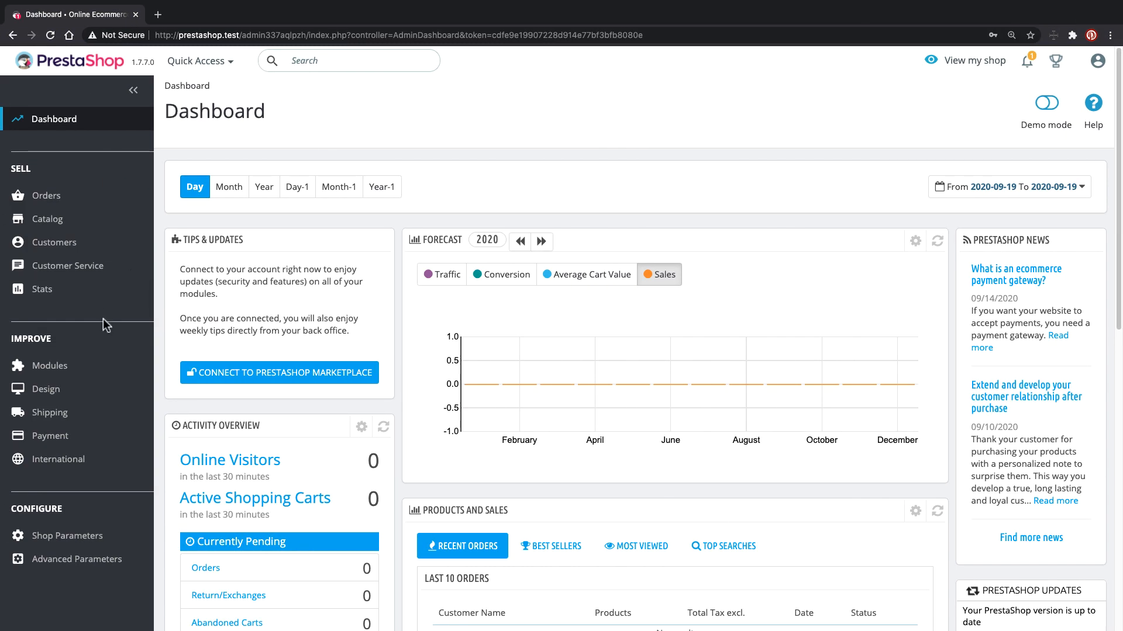
pyautogui.moveTo(11, 508); pyautogui.dragTo(64, 513)
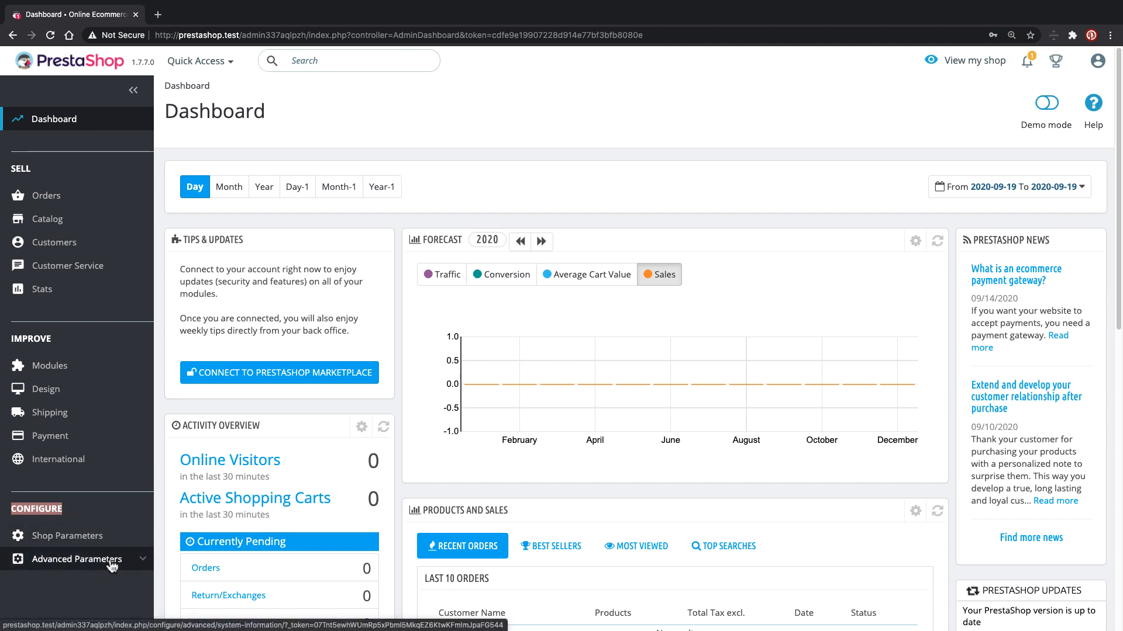
pyautogui.click(143, 560)
pyautogui.scroll(-3, 146, 553)
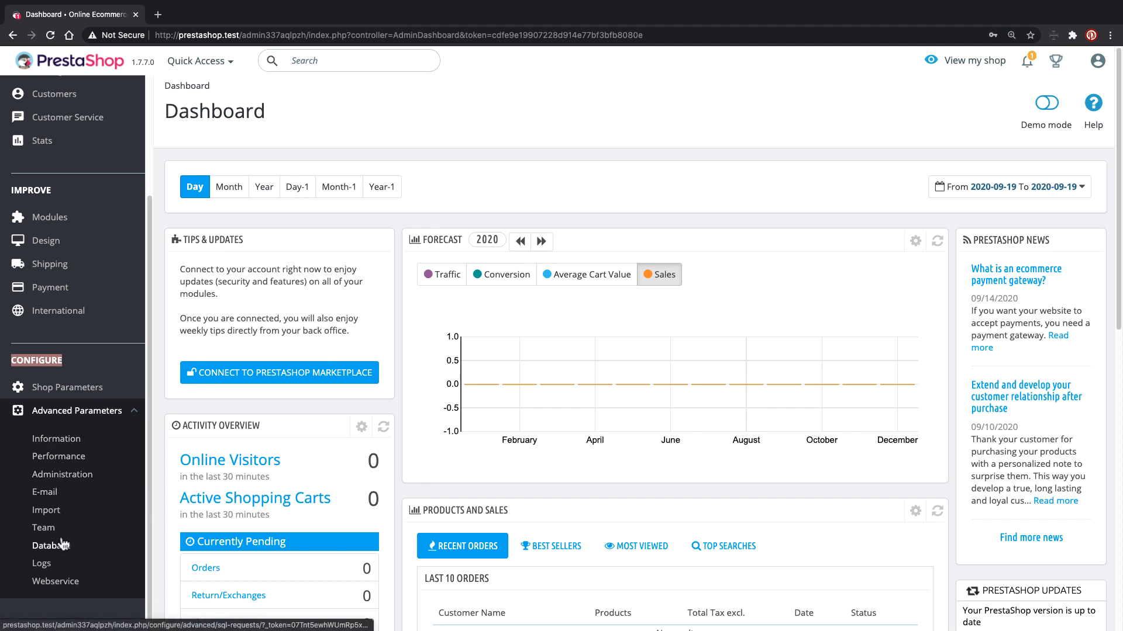
pyautogui.click(52, 444)
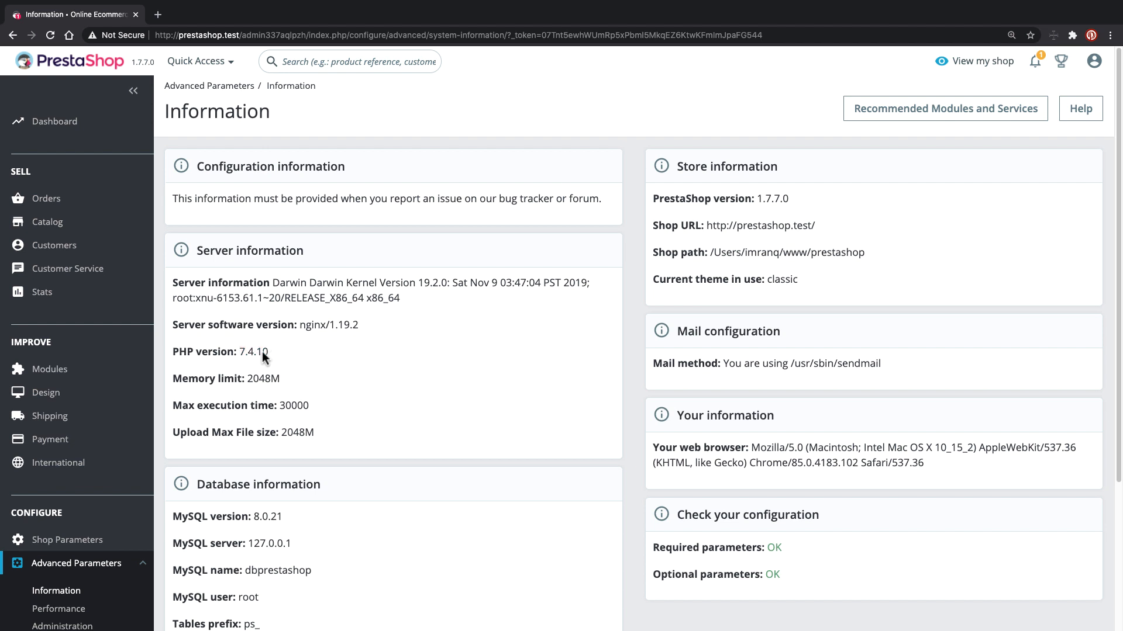
# - Highlight the 2048M memory and upload limits, the MySQL version and server 127.0.0.1
pyautogui.moveTo(245, 378); pyautogui.dragTo(280, 377)
pyautogui.click(282, 405)
pyautogui.click(281, 436)
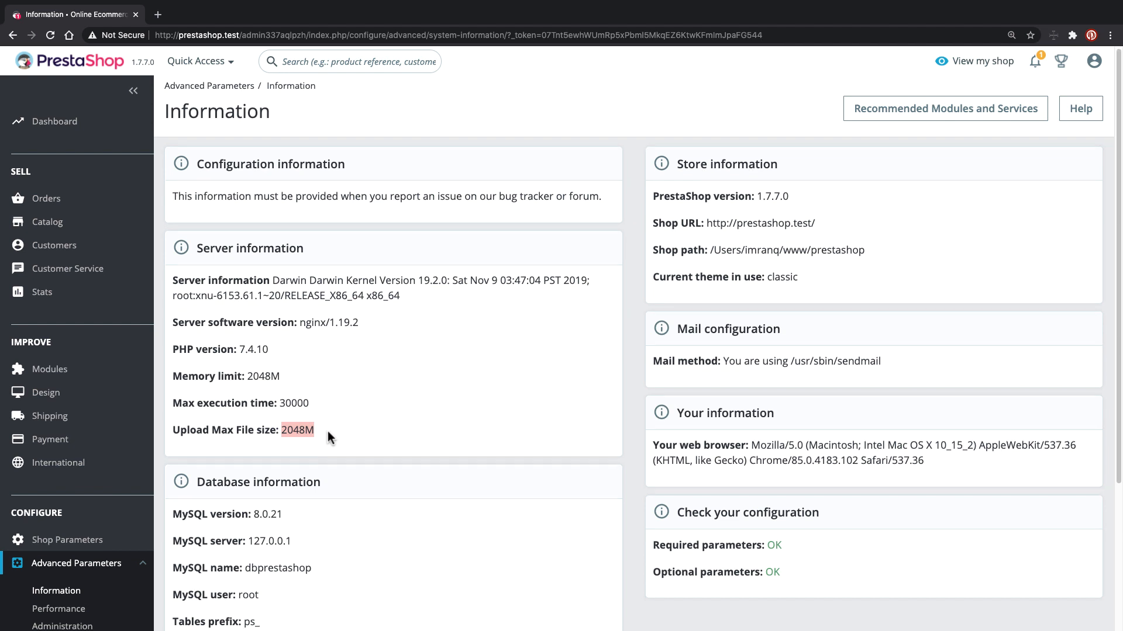
pyautogui.scroll(-3, 328, 430)
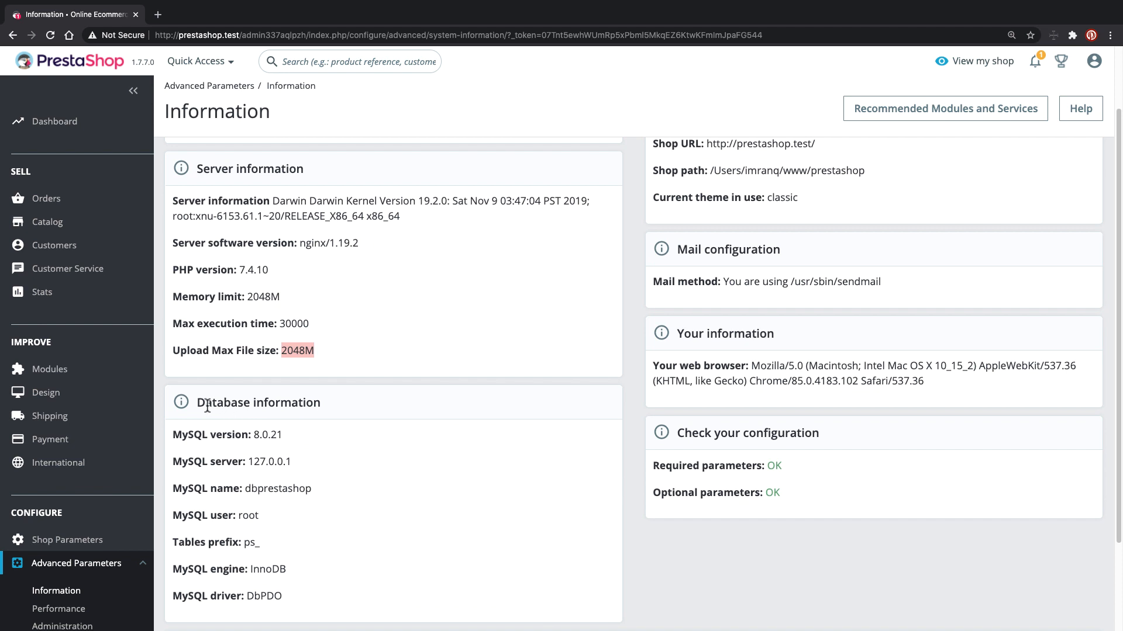
pyautogui.moveTo(196, 403); pyautogui.dragTo(315, 418)
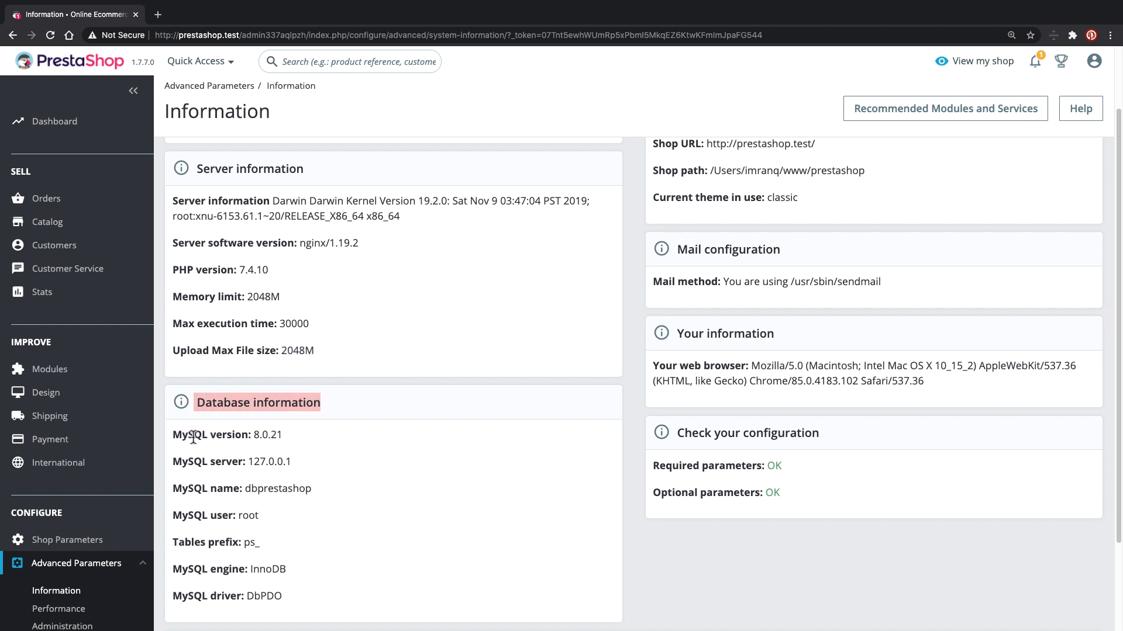
pyautogui.moveTo(170, 439); pyautogui.dragTo(273, 437)
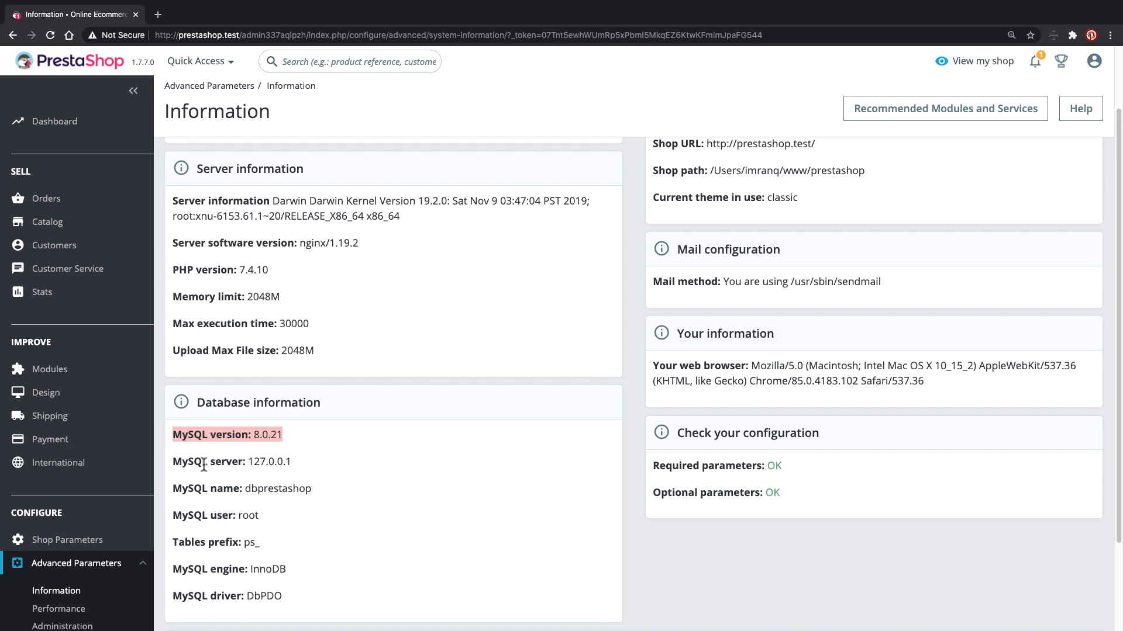
pyautogui.moveTo(248, 462); pyautogui.dragTo(290, 463)
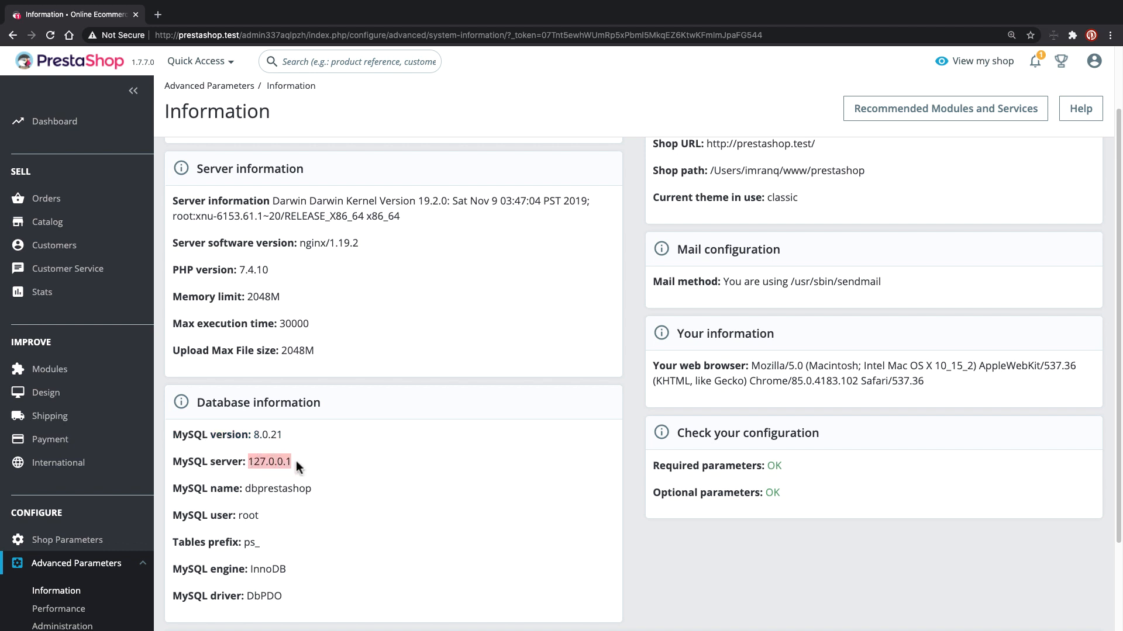
pyautogui.click(296, 461)
# - Highlight the browser user-agent line and the Required and Optional parameters OK lines
pyautogui.scroll(-3, 251, 459)
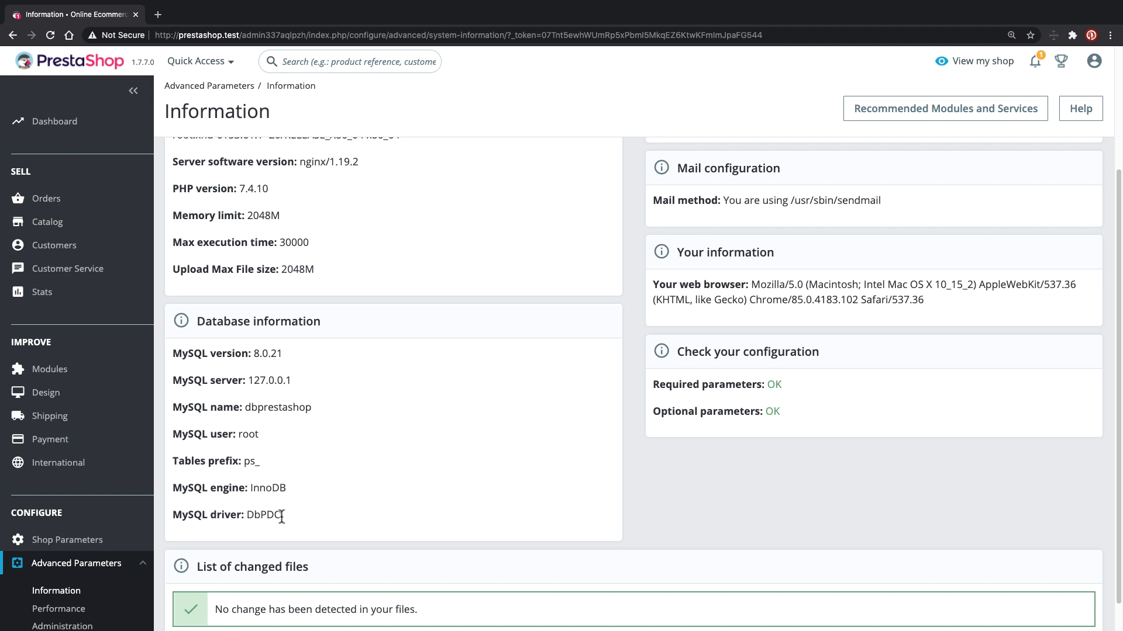
pyautogui.scroll(5, 402, 497)
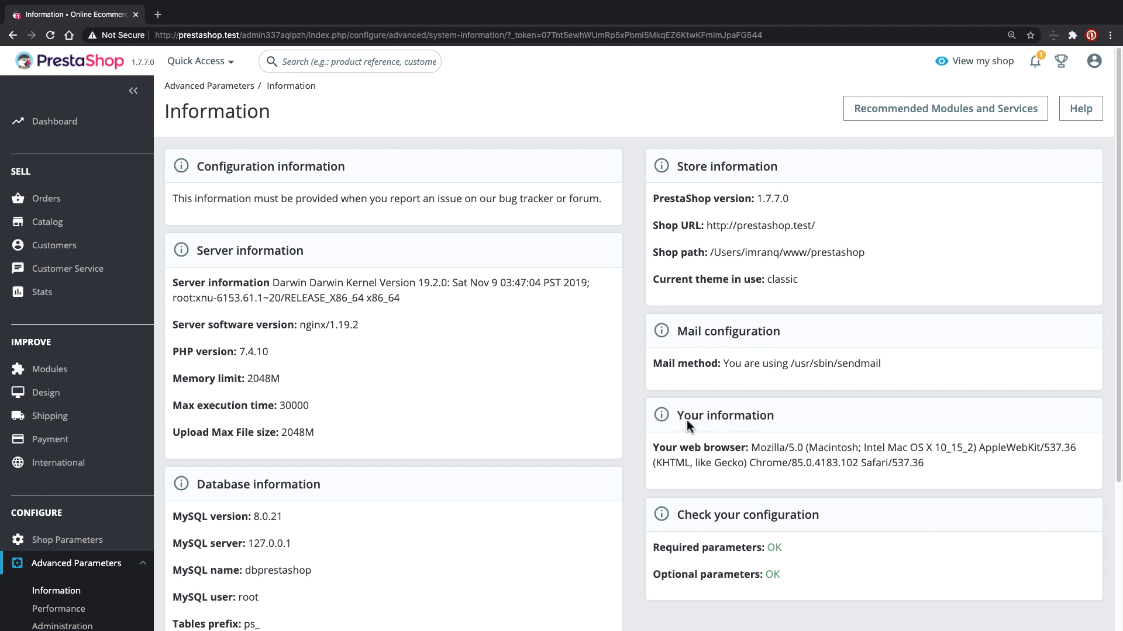
pyautogui.moveTo(653, 448); pyautogui.dragTo(928, 472)
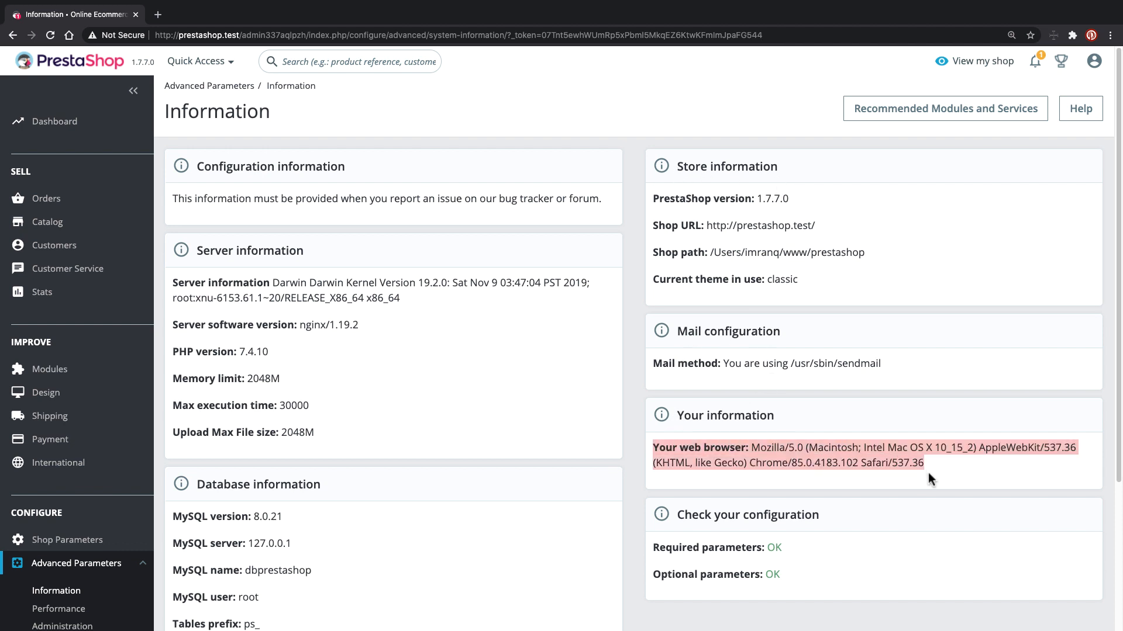
pyautogui.scroll(-2, 914, 471)
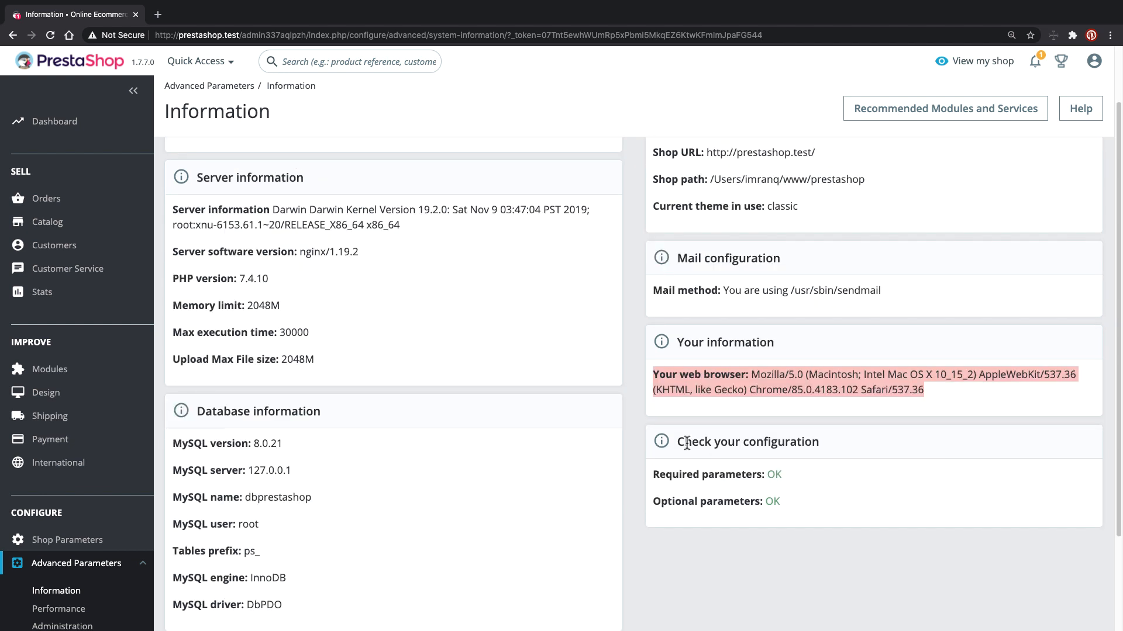
pyautogui.moveTo(654, 478); pyautogui.dragTo(801, 472)
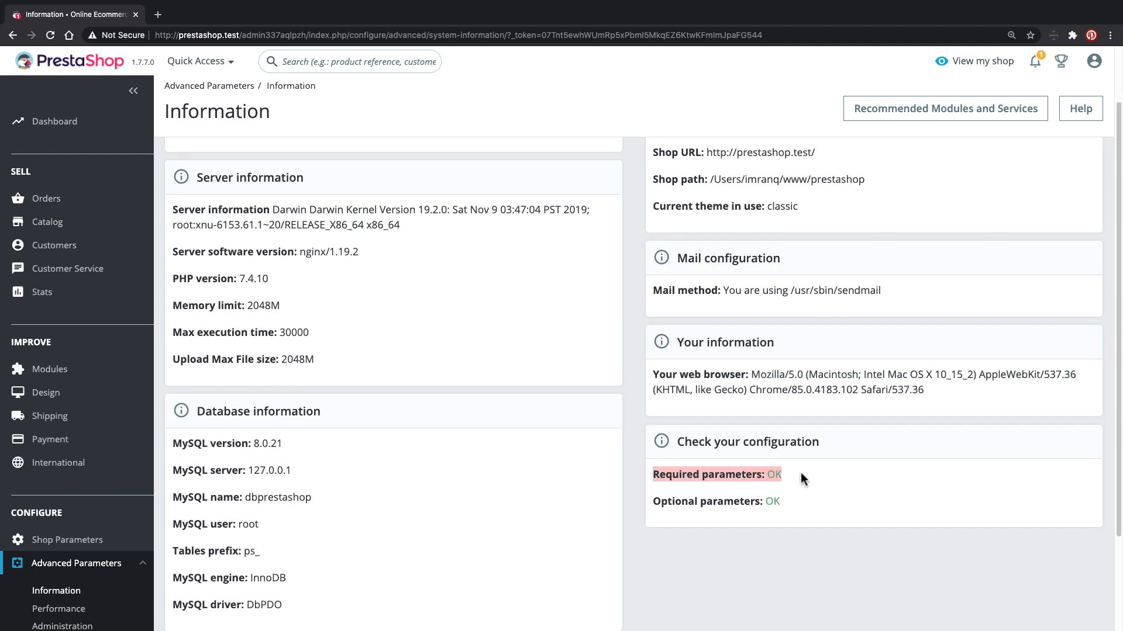
pyautogui.moveTo(662, 501); pyautogui.dragTo(775, 502)
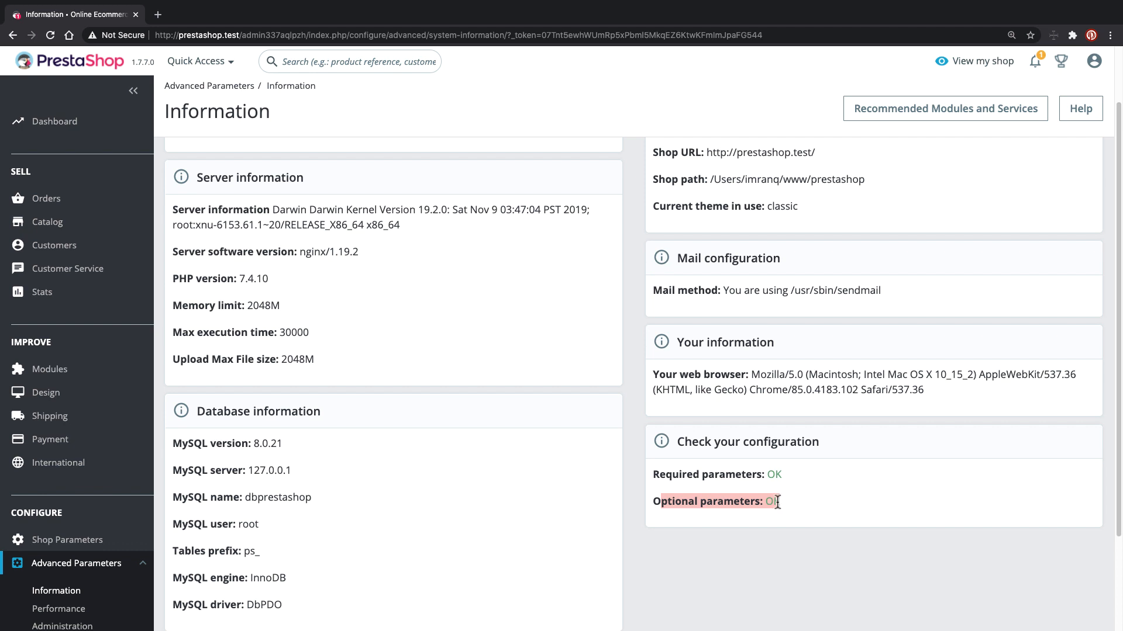
pyautogui.scroll(-2, 610, 556)
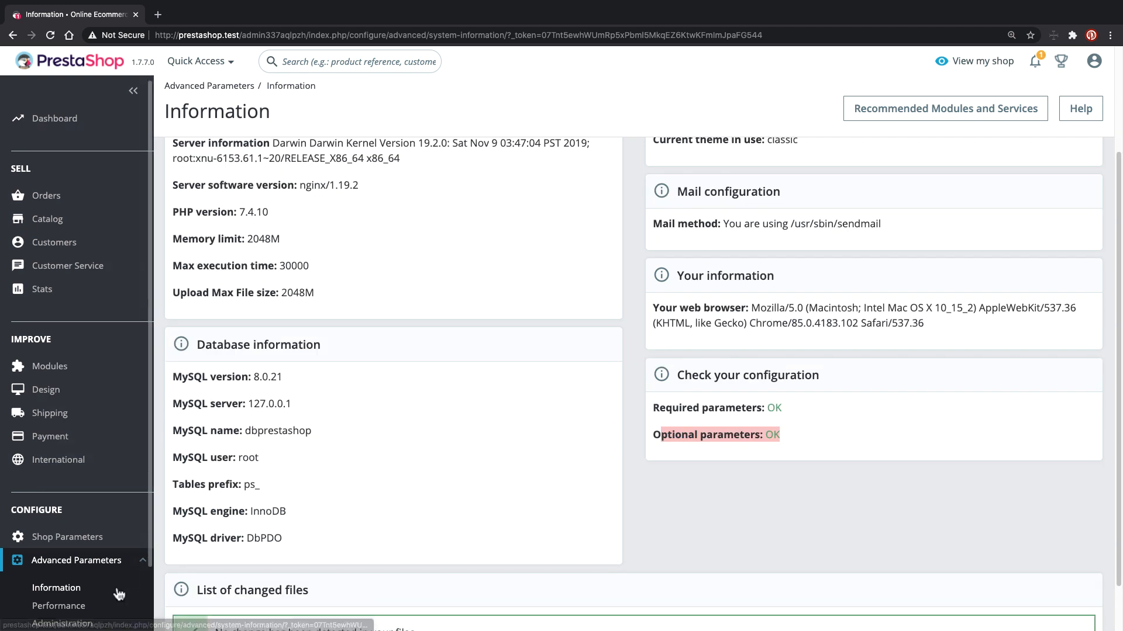
pyautogui.scroll(-1, 70, 585)
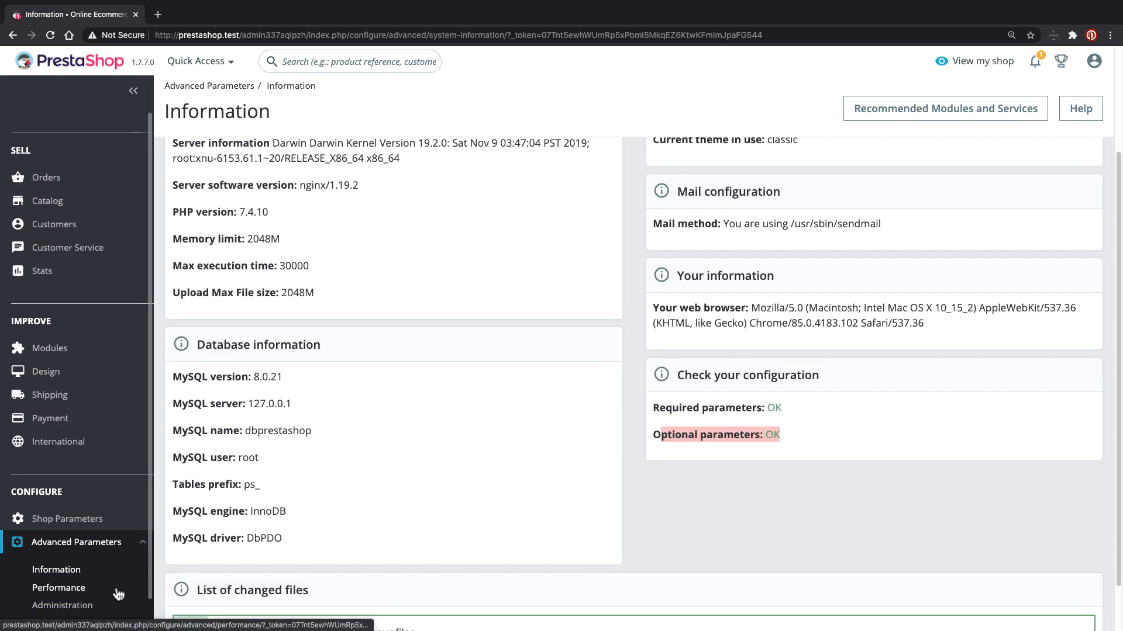
# - Open the Performance page and highlight the Smarty section heading
pyautogui.click(72, 589)
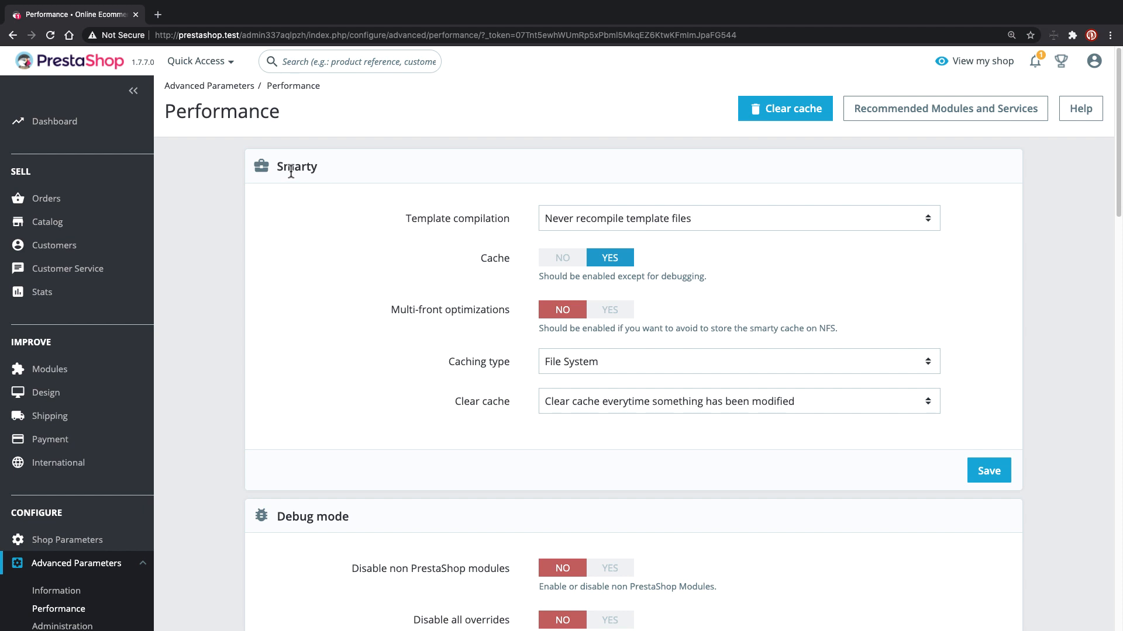
pyautogui.moveTo(273, 167); pyautogui.dragTo(324, 167)
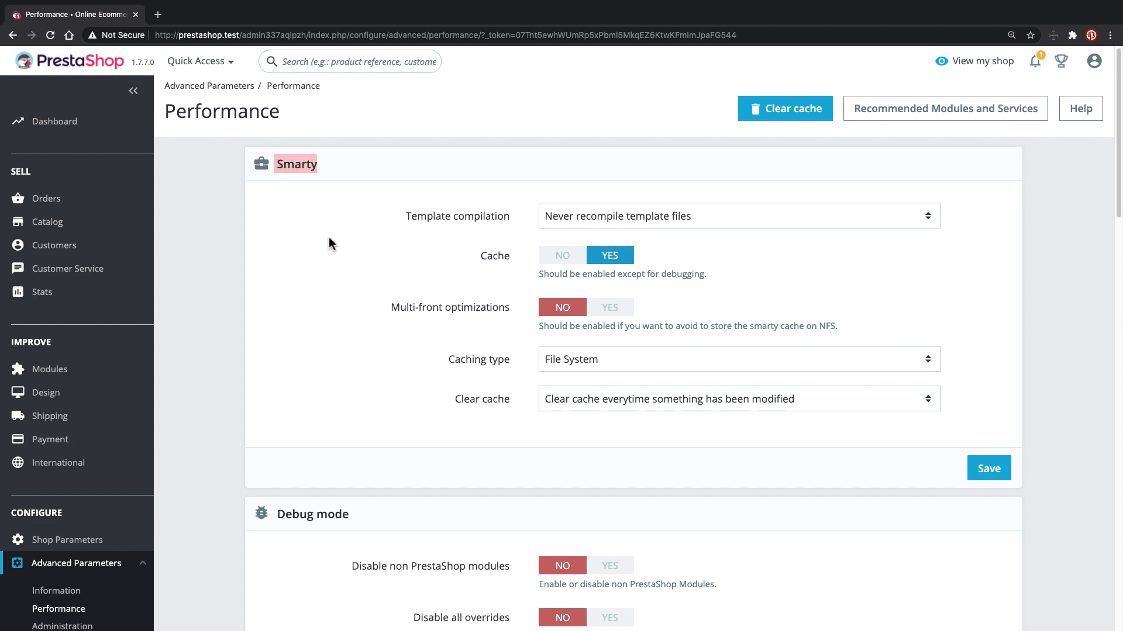
pyautogui.scroll(-2, 318, 304)
pyautogui.moveTo(270, 454); pyautogui.dragTo(363, 446)
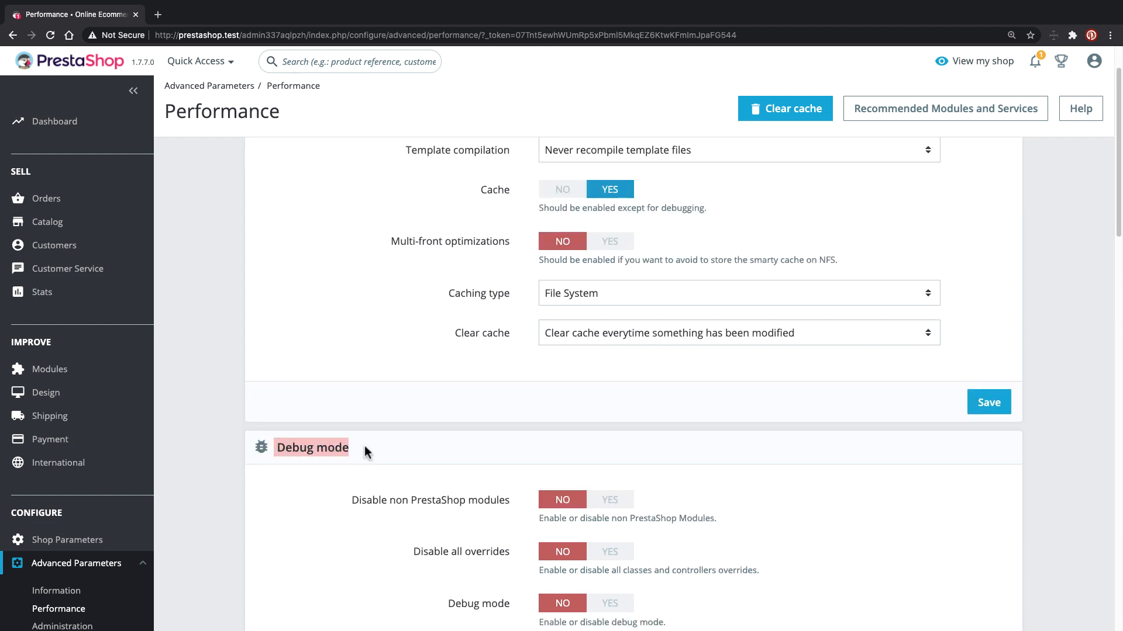
pyautogui.scroll(-5, 363, 445)
pyautogui.moveTo(275, 455); pyautogui.dragTo(388, 455)
pyautogui.scroll(-8, 388, 454)
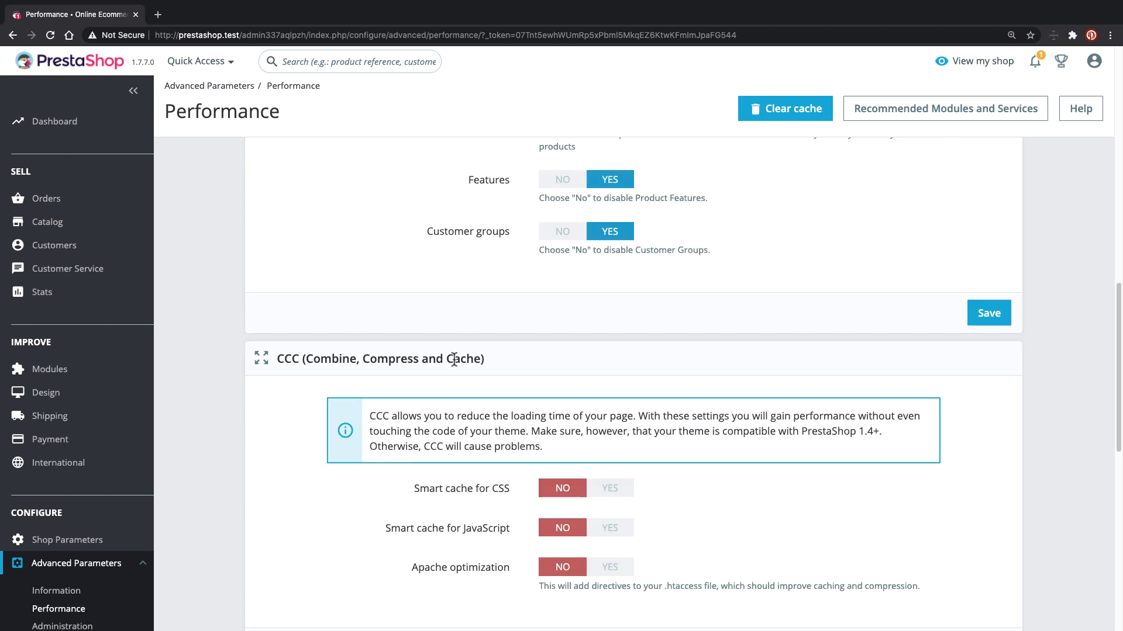
pyautogui.scroll(10, 349, 358)
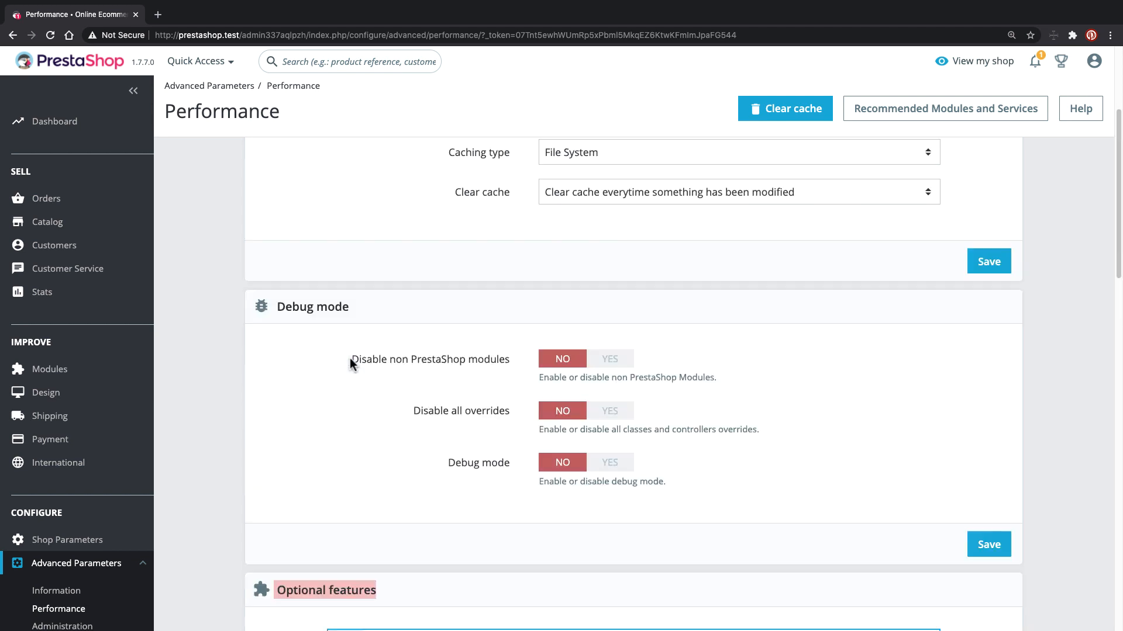
pyautogui.scroll(4, 350, 359)
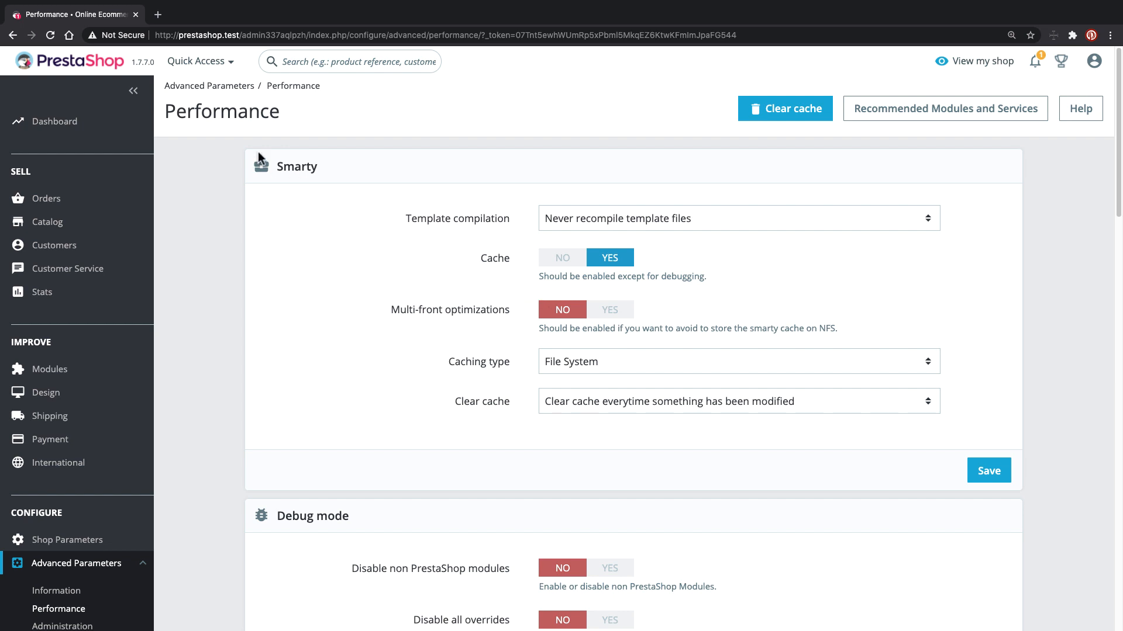
pyautogui.moveTo(275, 166); pyautogui.dragTo(327, 166)
pyautogui.tripleClick(327, 166)
# - Set Template compilation to Force compilation and switch the Smarty cache to NO
pyautogui.tripleClick(412, 218)
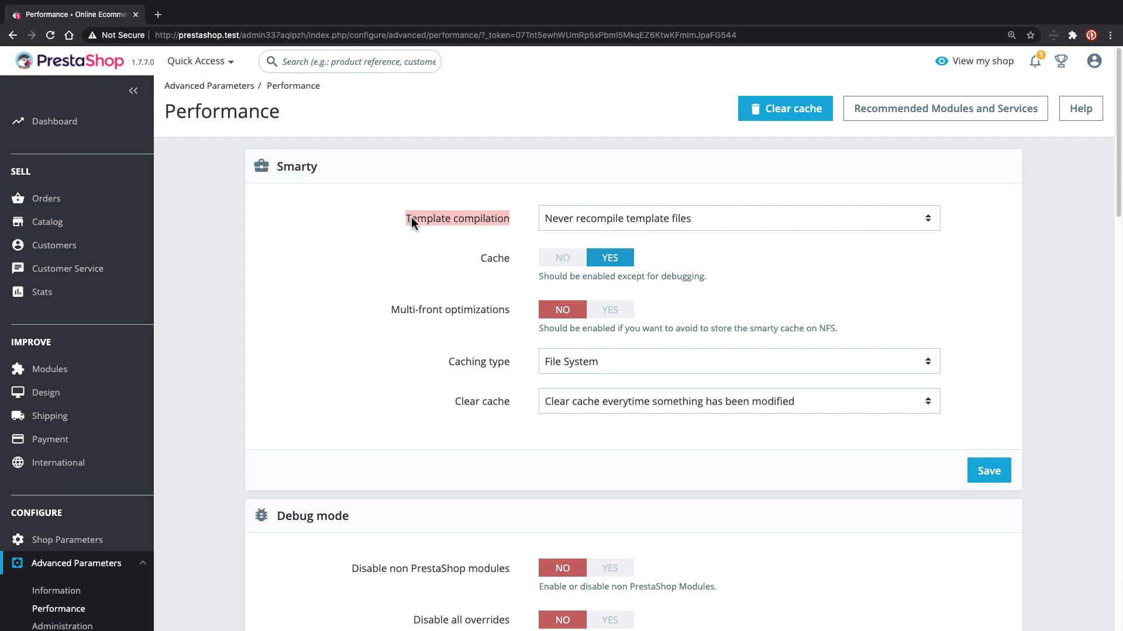
pyautogui.click(556, 219)
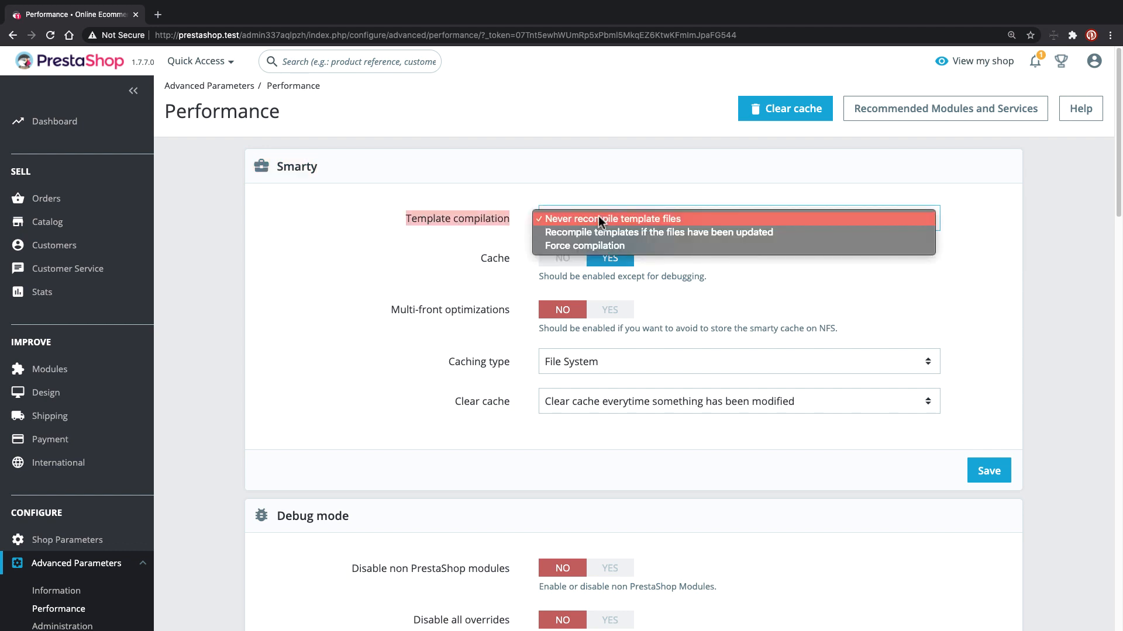
pyautogui.click(560, 246)
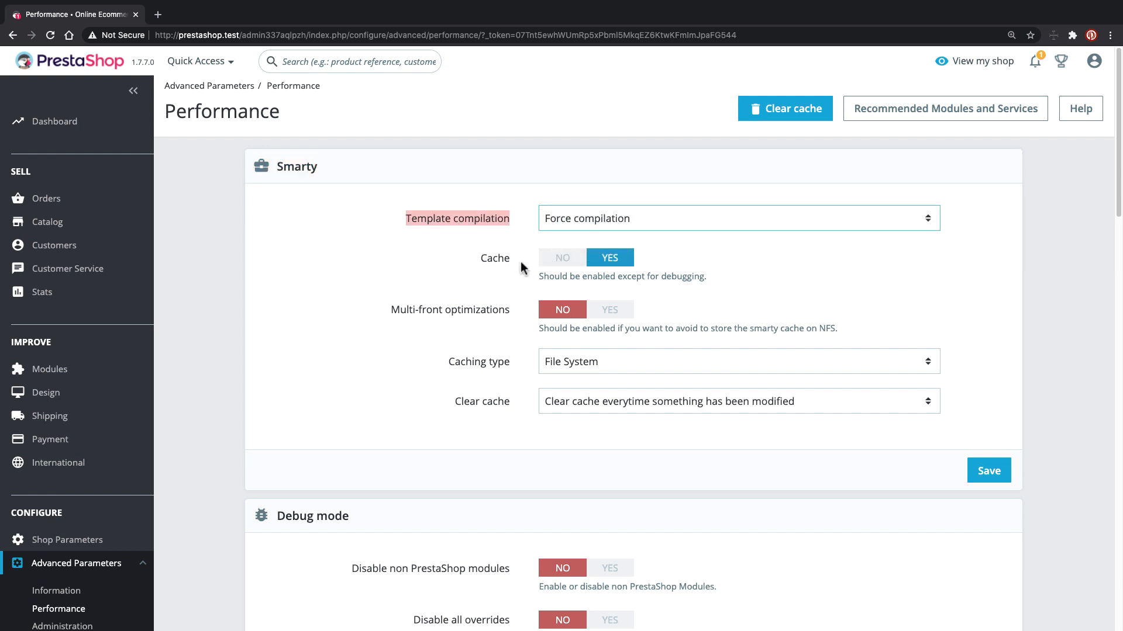
pyautogui.click(563, 259)
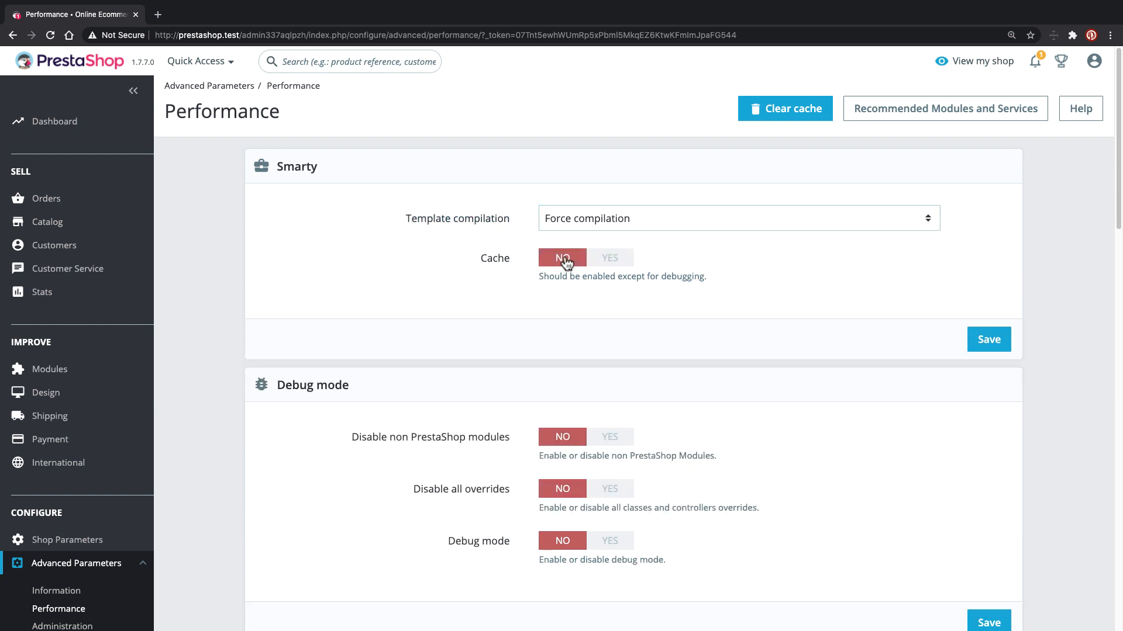
pyautogui.scroll(-5, 446, 286)
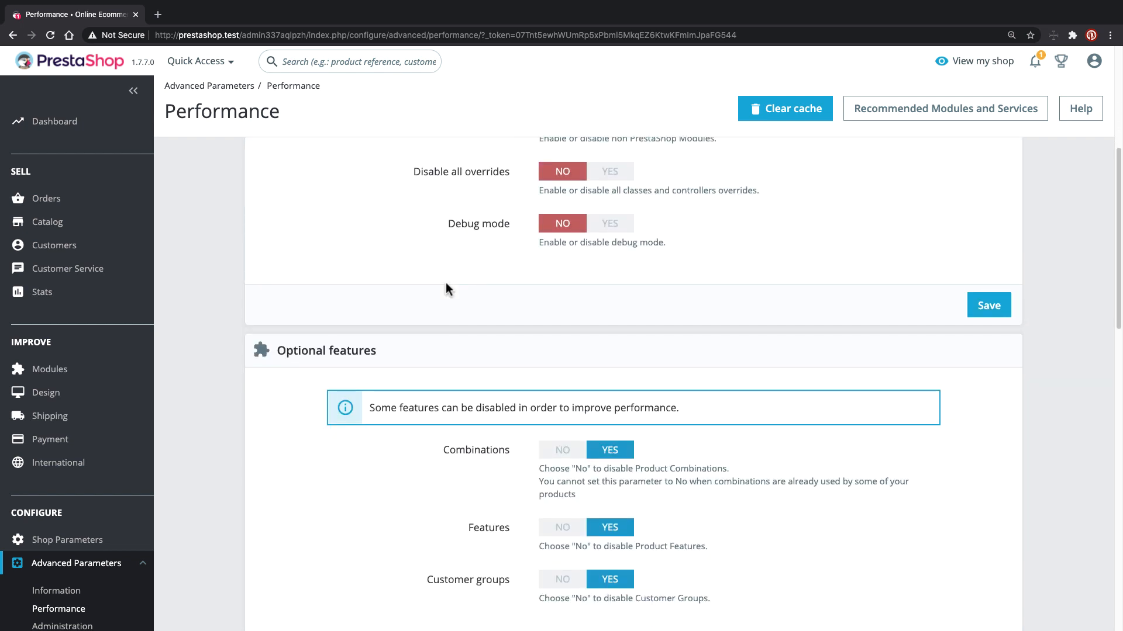
pyautogui.scroll(-10, 445, 282)
pyautogui.scroll(10, 446, 284)
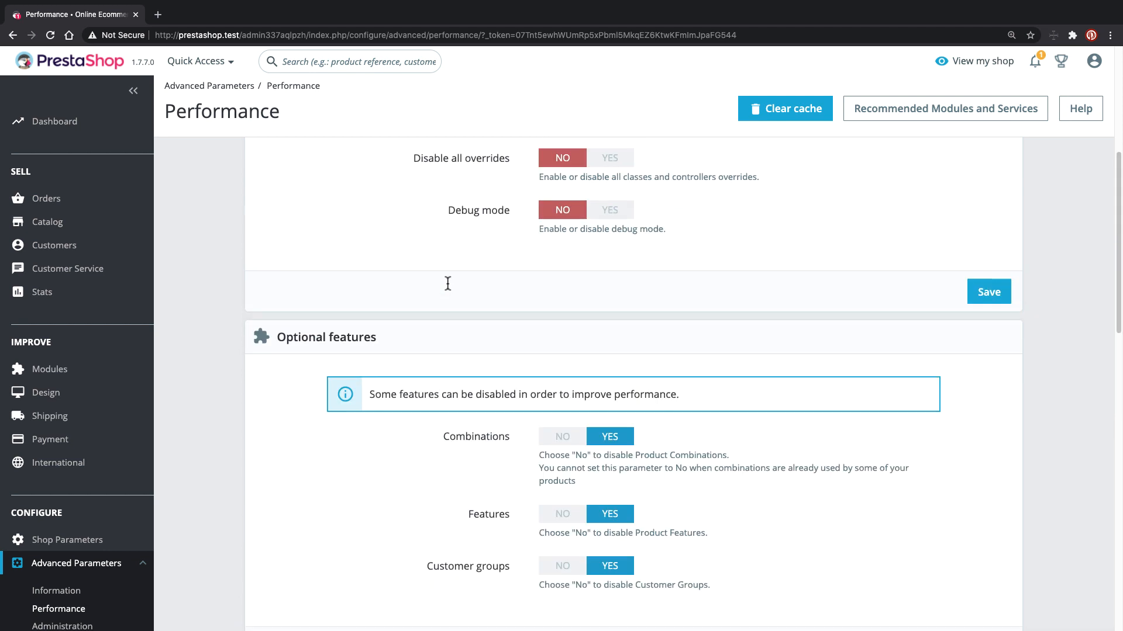
pyautogui.scroll(5, 447, 283)
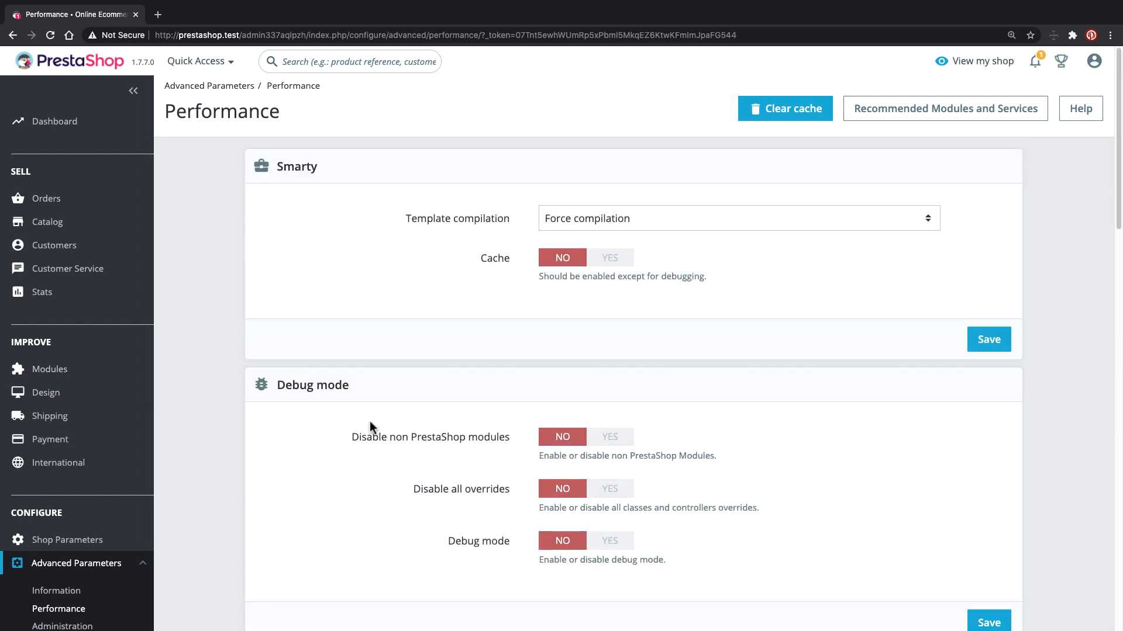
# - Keep Force compilation, leave the cache at NO after toggling, and save the Smarty settings
pyautogui.click(612, 223)
pyautogui.click(603, 258)
pyautogui.click(608, 257)
pyautogui.click(571, 259)
pyautogui.click(590, 258)
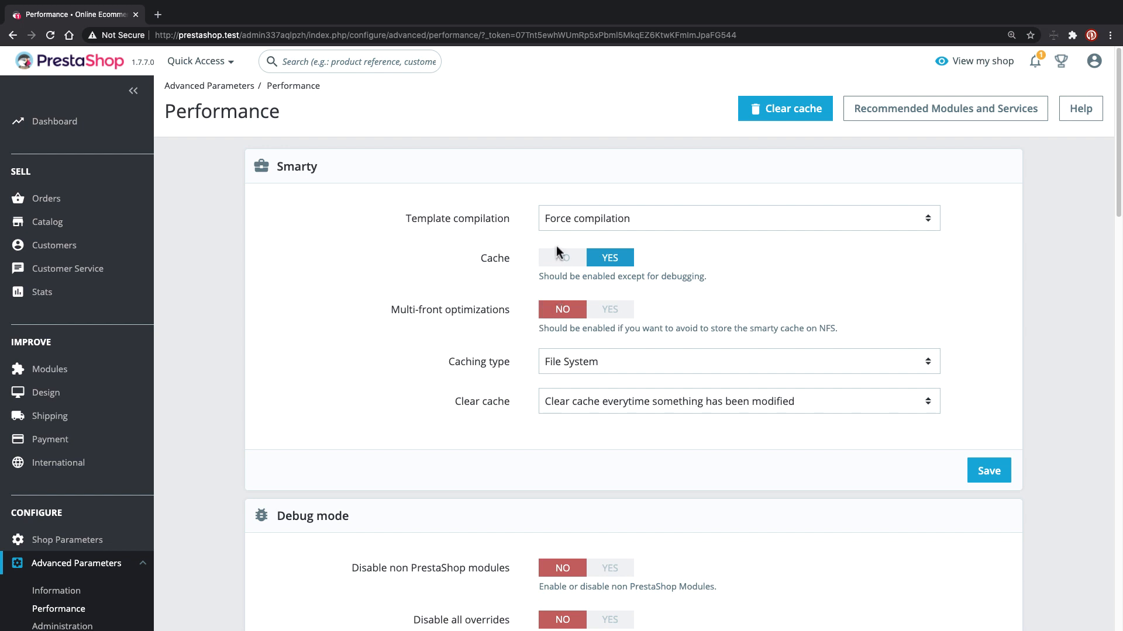
pyautogui.click(558, 261)
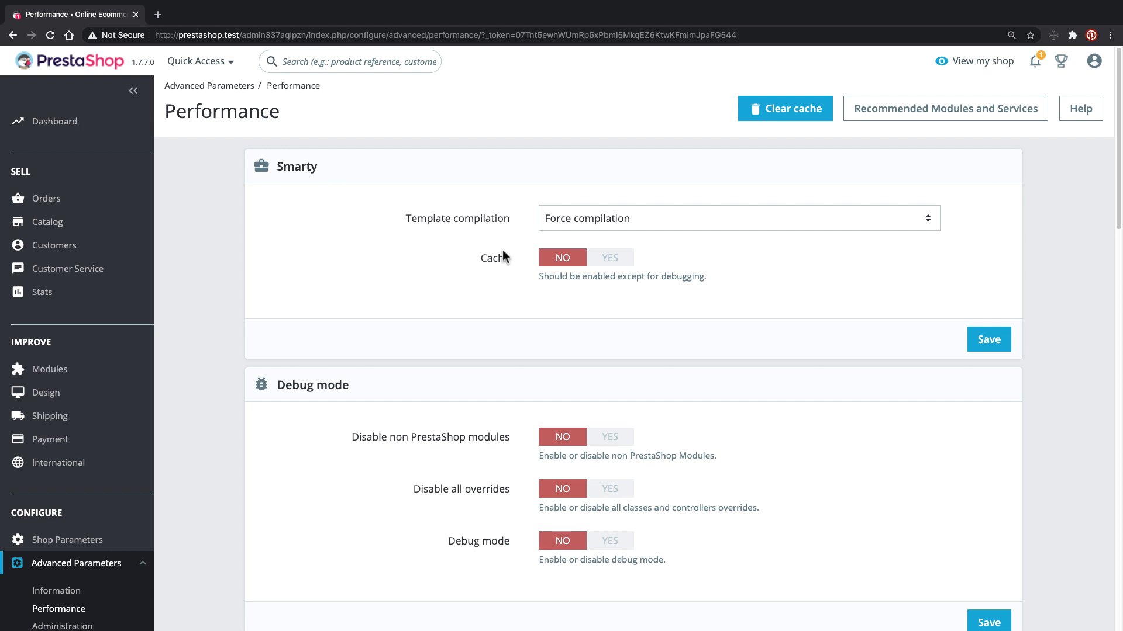
pyautogui.click(979, 336)
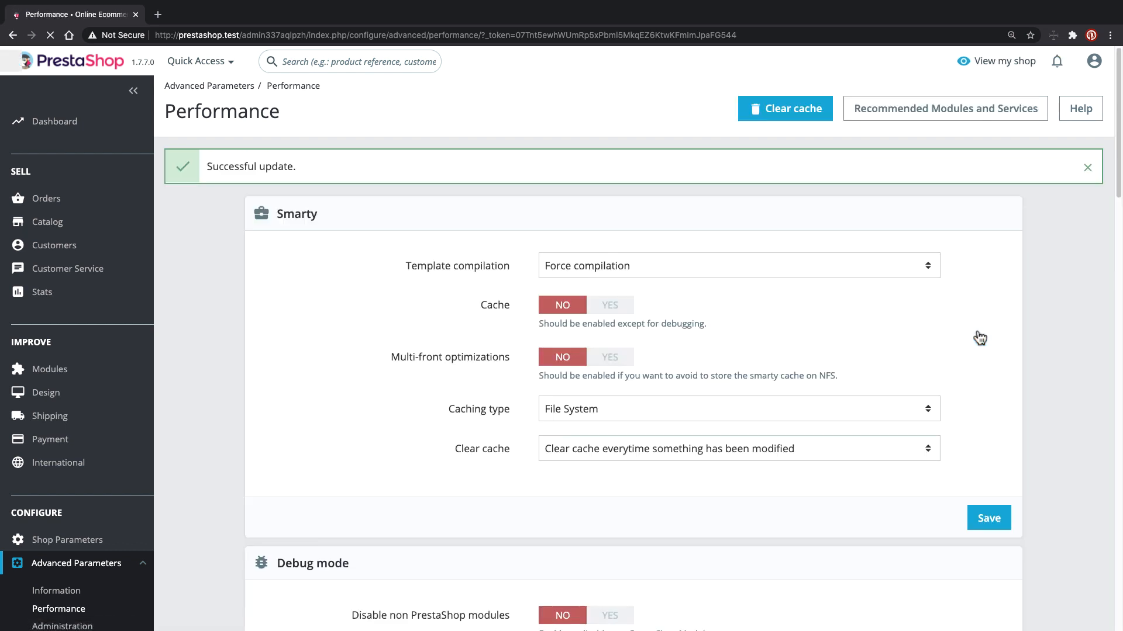
# - Highlight the Disable non PrestaShop modules and Disable all overrides options
pyautogui.scroll(-3, 393, 324)
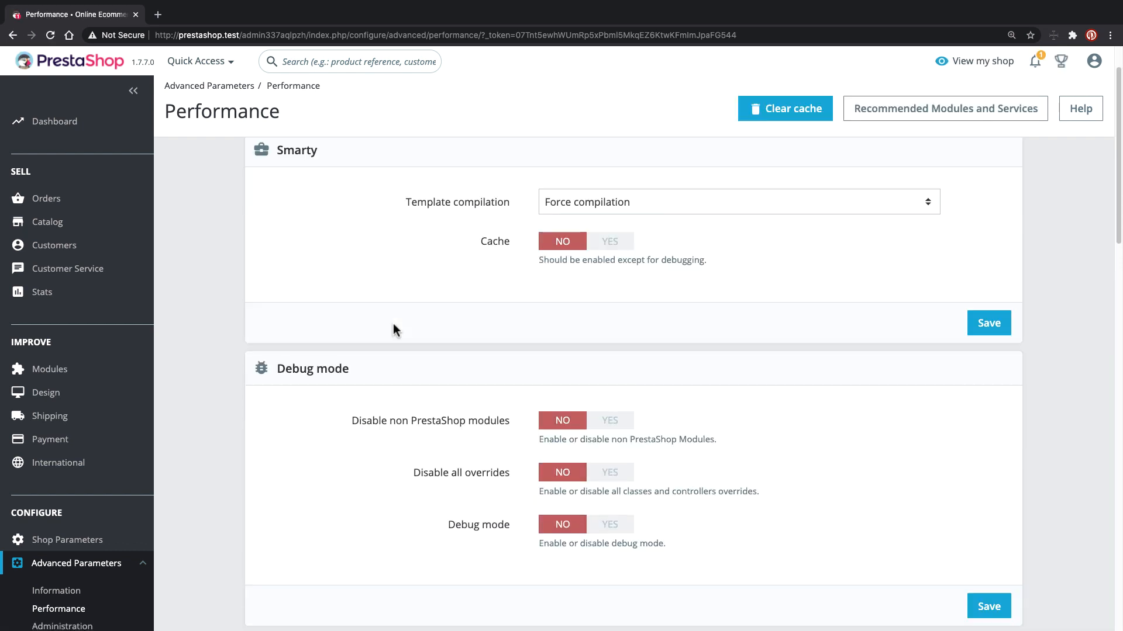
pyautogui.scroll(-1, 368, 351)
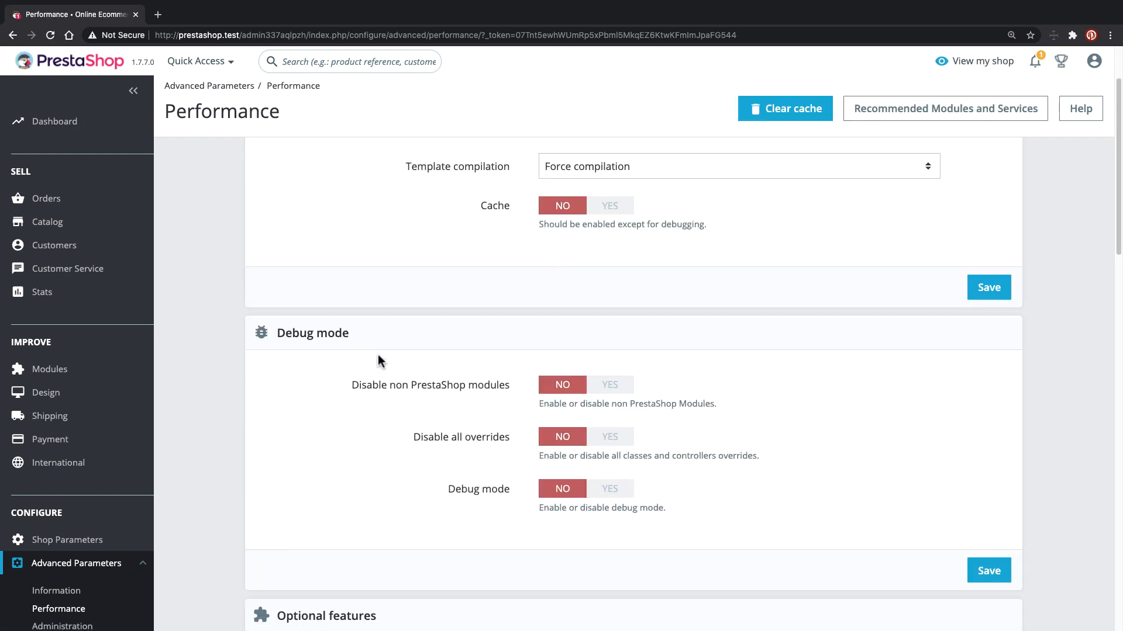
pyautogui.moveTo(350, 386); pyautogui.dragTo(444, 387)
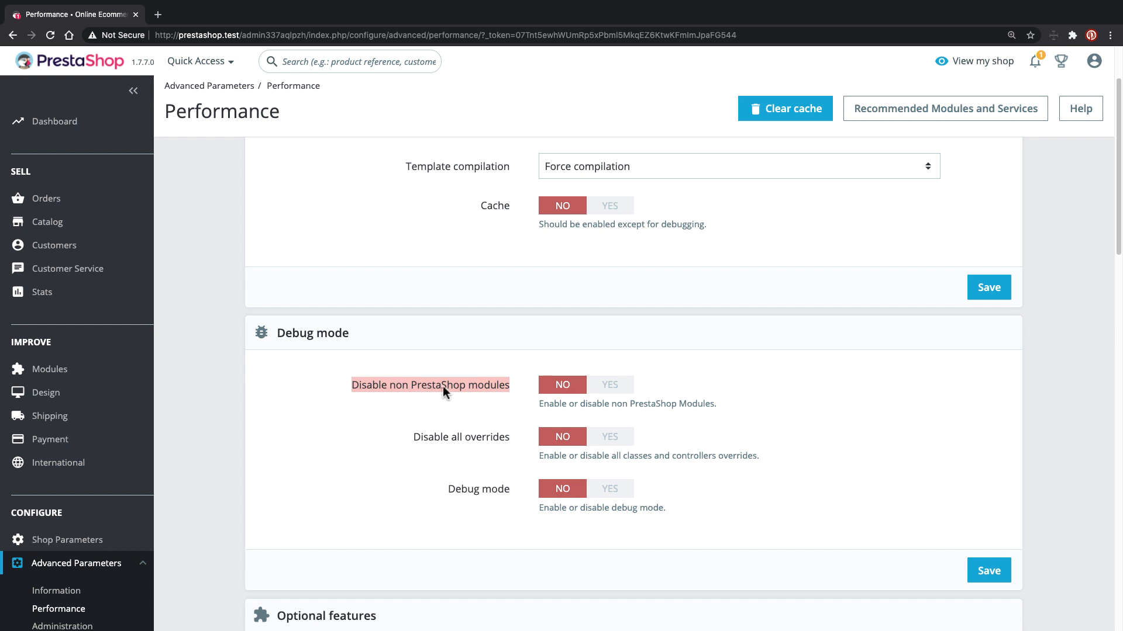
pyautogui.scroll(-1, 443, 387)
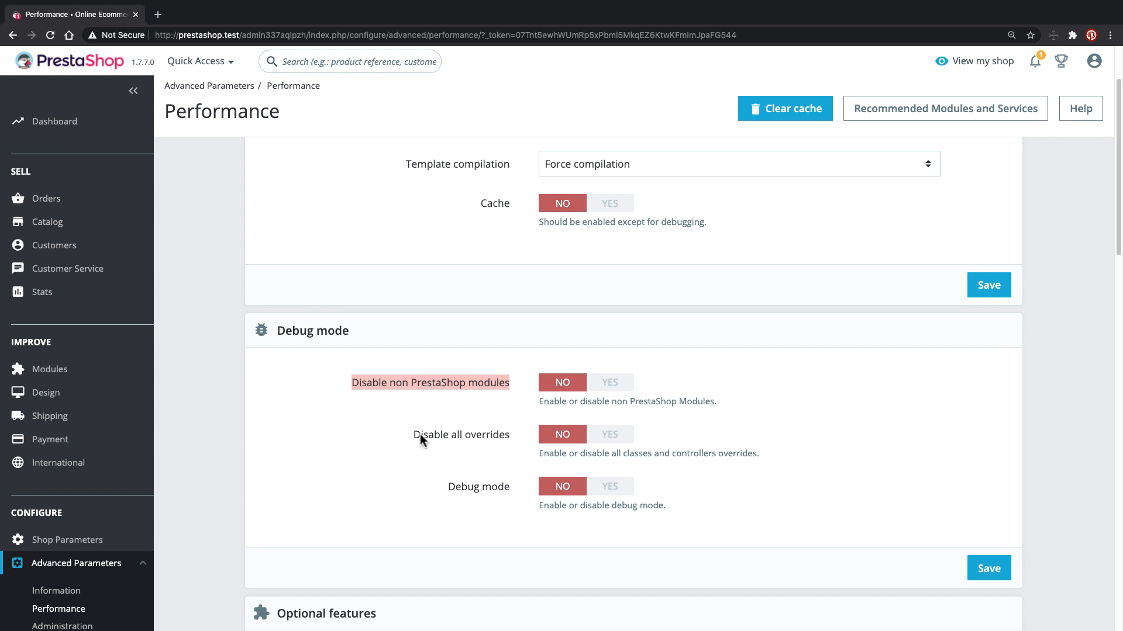
pyautogui.moveTo(414, 434); pyautogui.dragTo(514, 434)
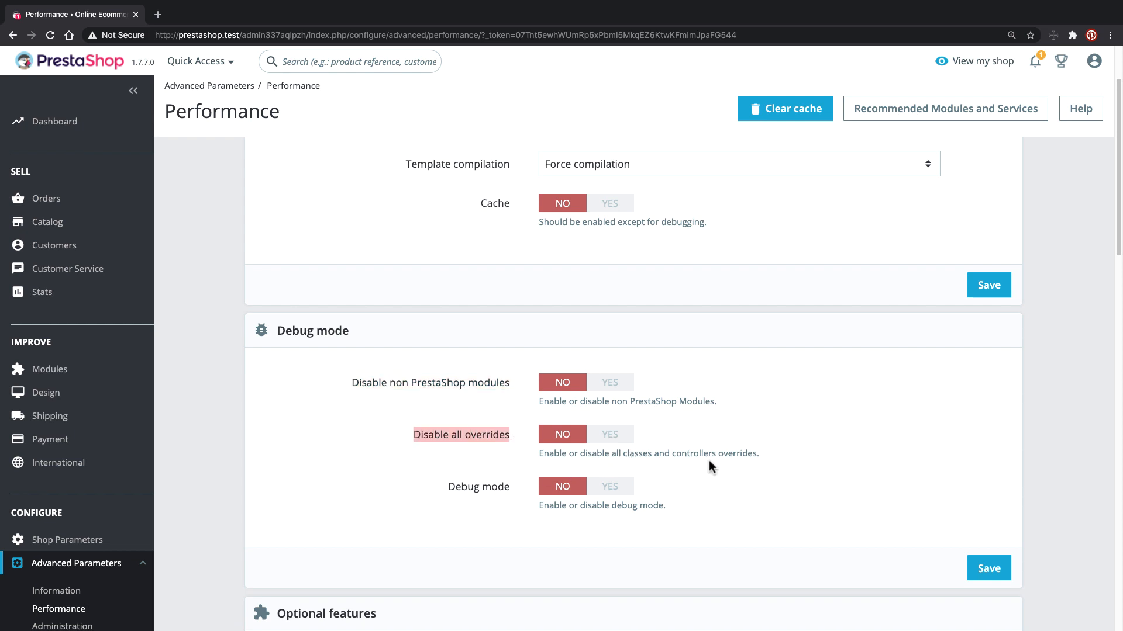
pyautogui.scroll(-2, 485, 455)
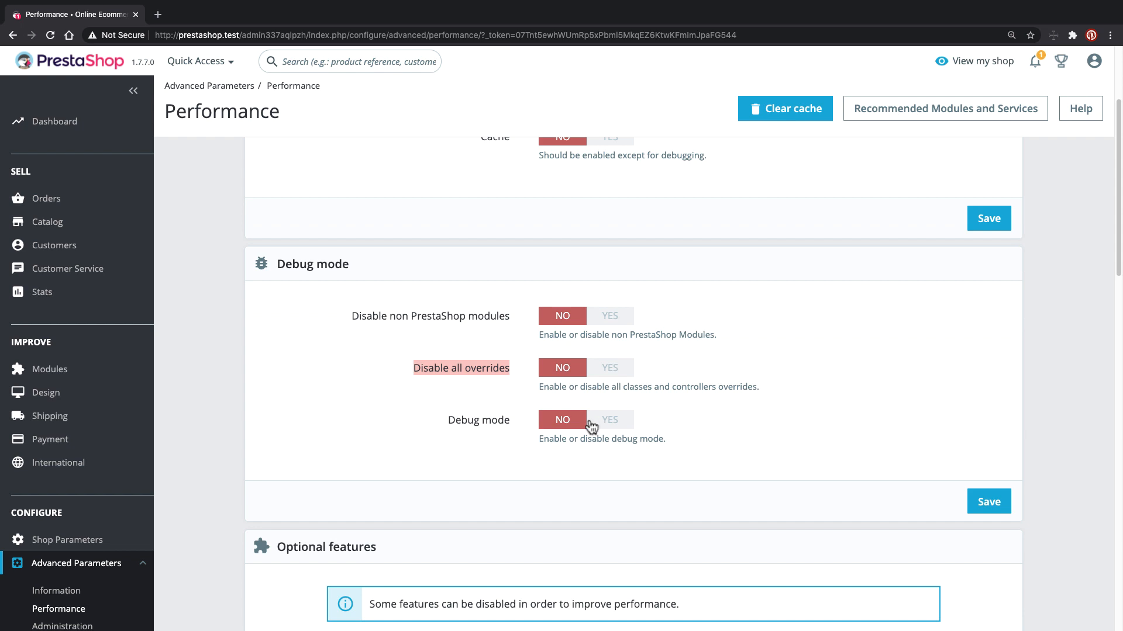
# - Switch Debug mode to YES and save the Debug mode panel
pyautogui.click(598, 426)
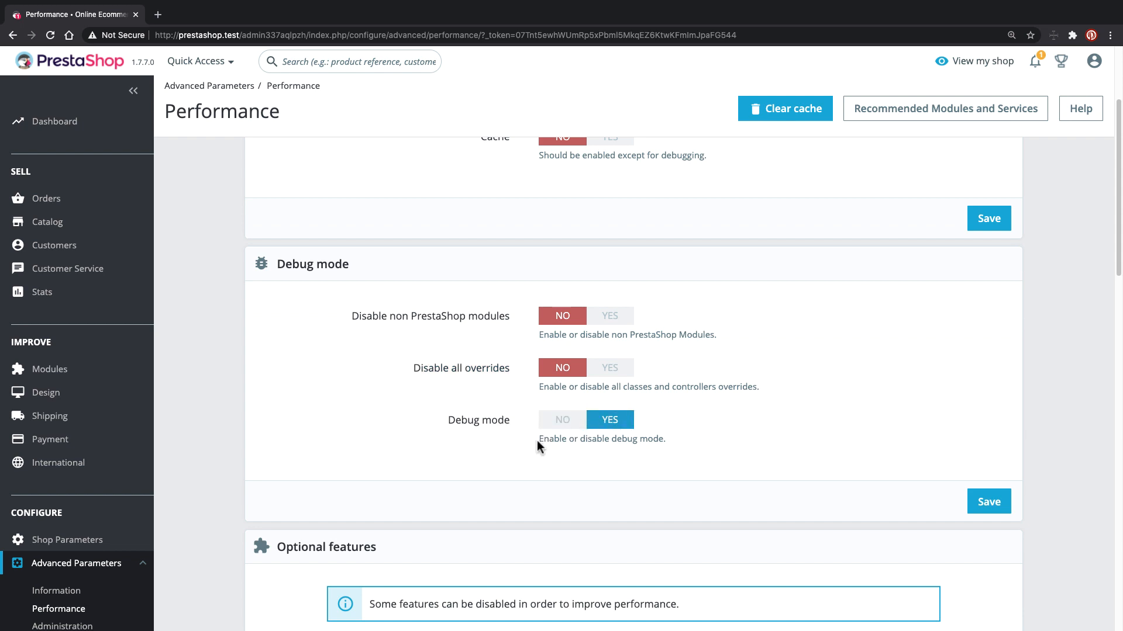
pyautogui.moveTo(443, 425); pyautogui.dragTo(508, 426)
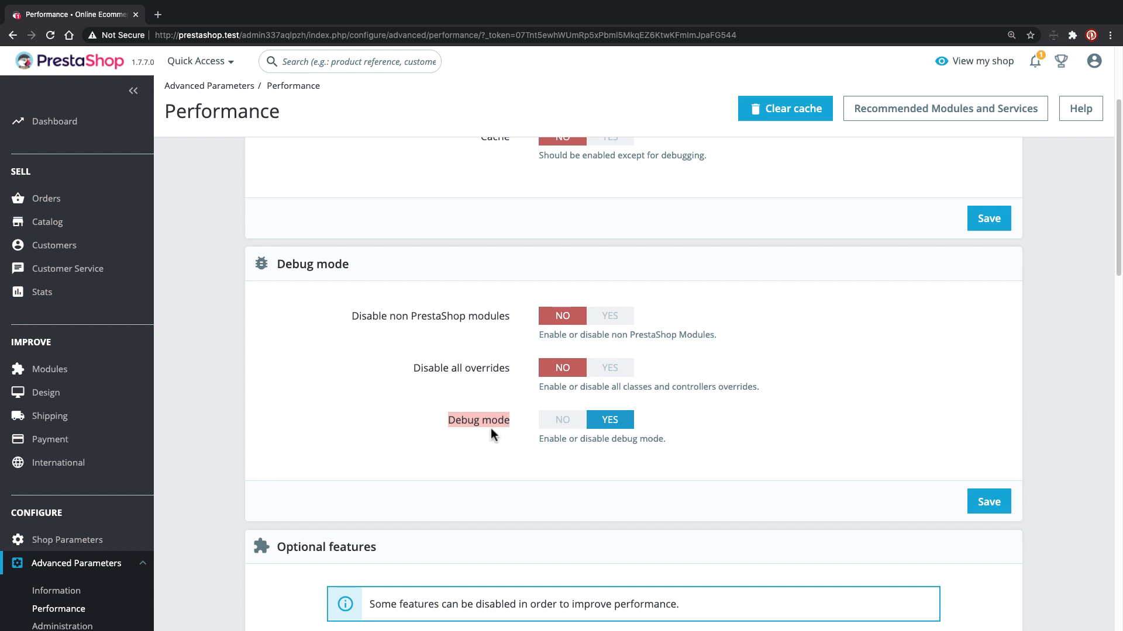
pyautogui.click(990, 502)
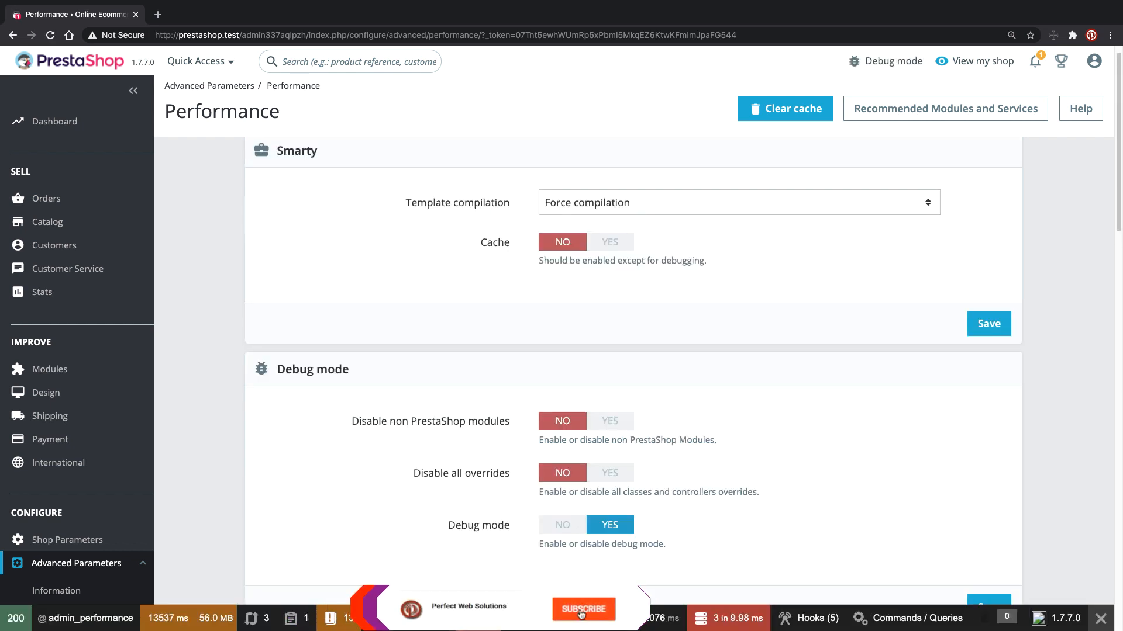
pyautogui.scroll(-3, 307, 324)
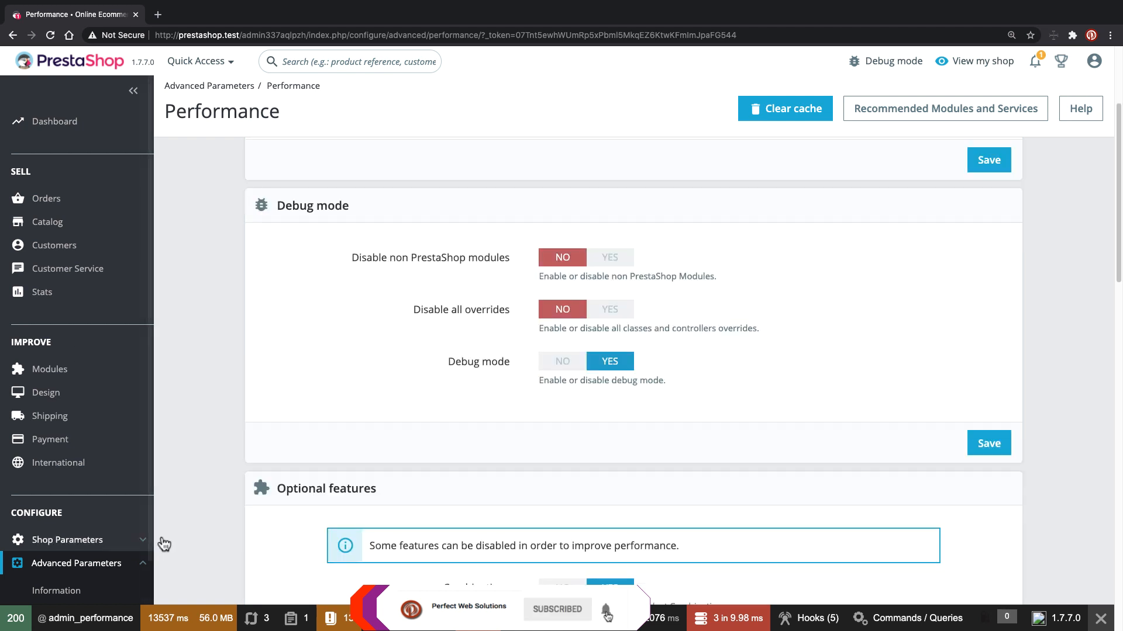
pyautogui.moveTo(79, 619)
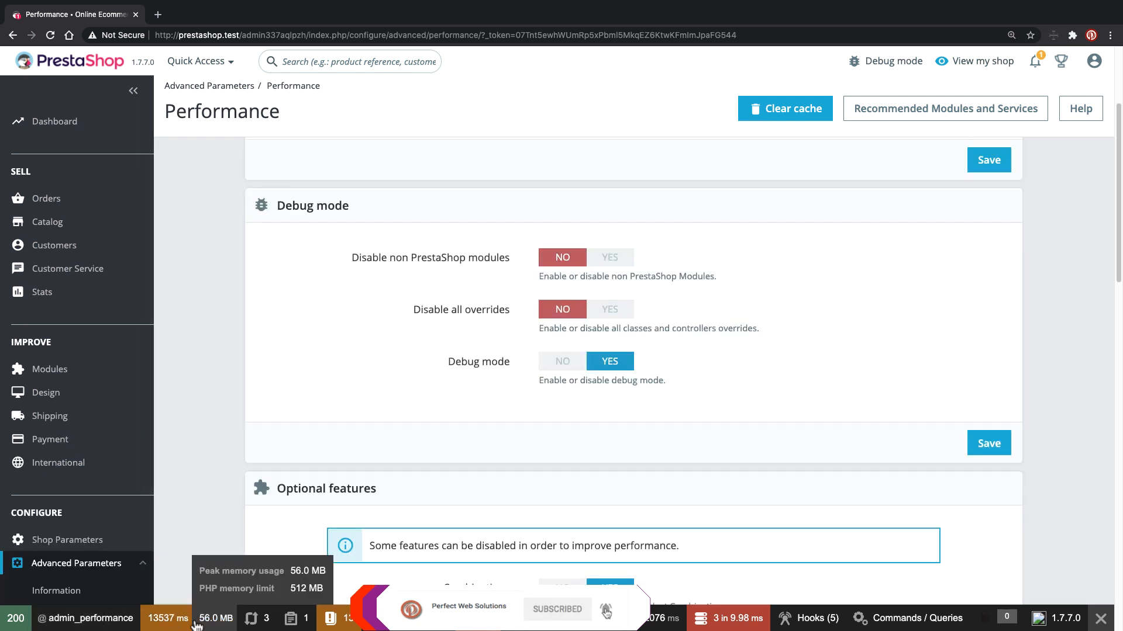
pyautogui.moveTo(893, 624)
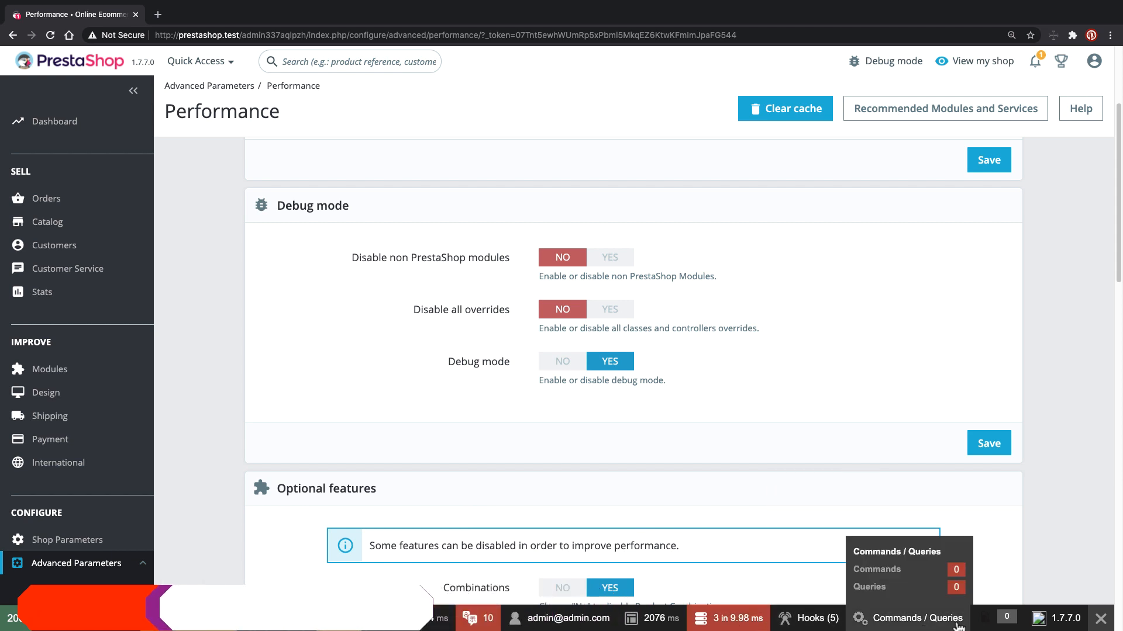
pyautogui.moveTo(802, 625)
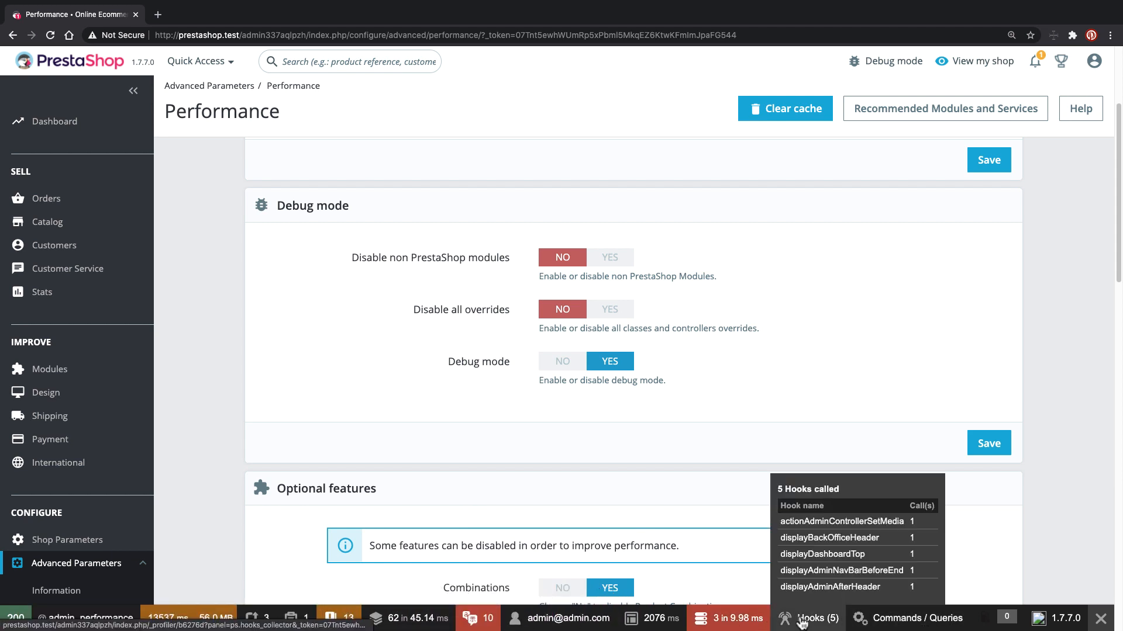
pyautogui.moveTo(604, 619)
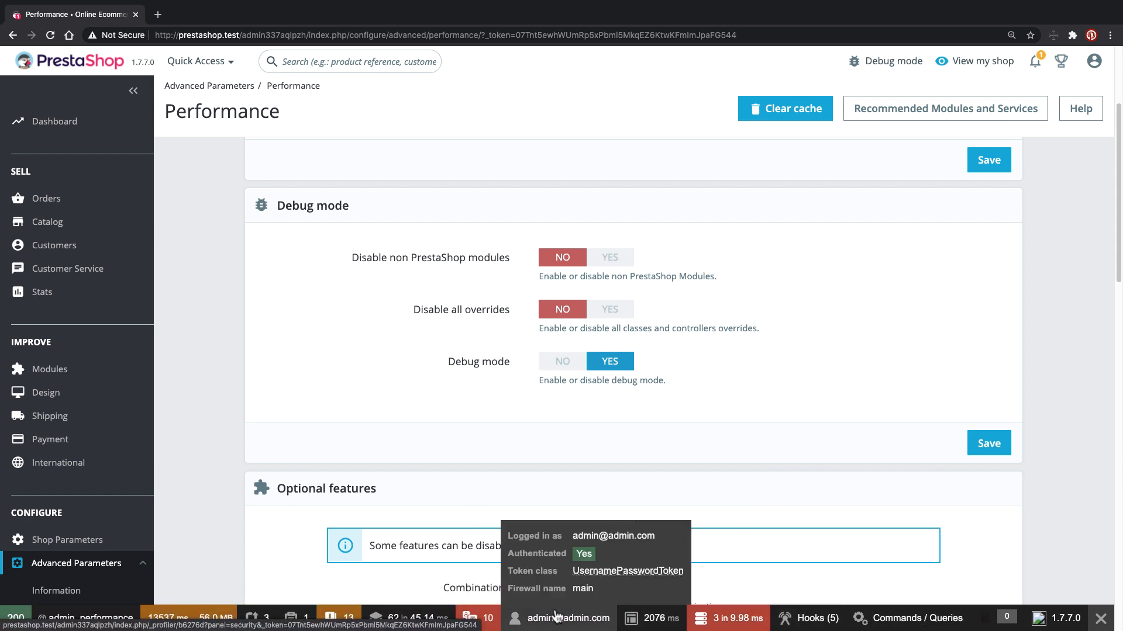
pyautogui.moveTo(418, 624)
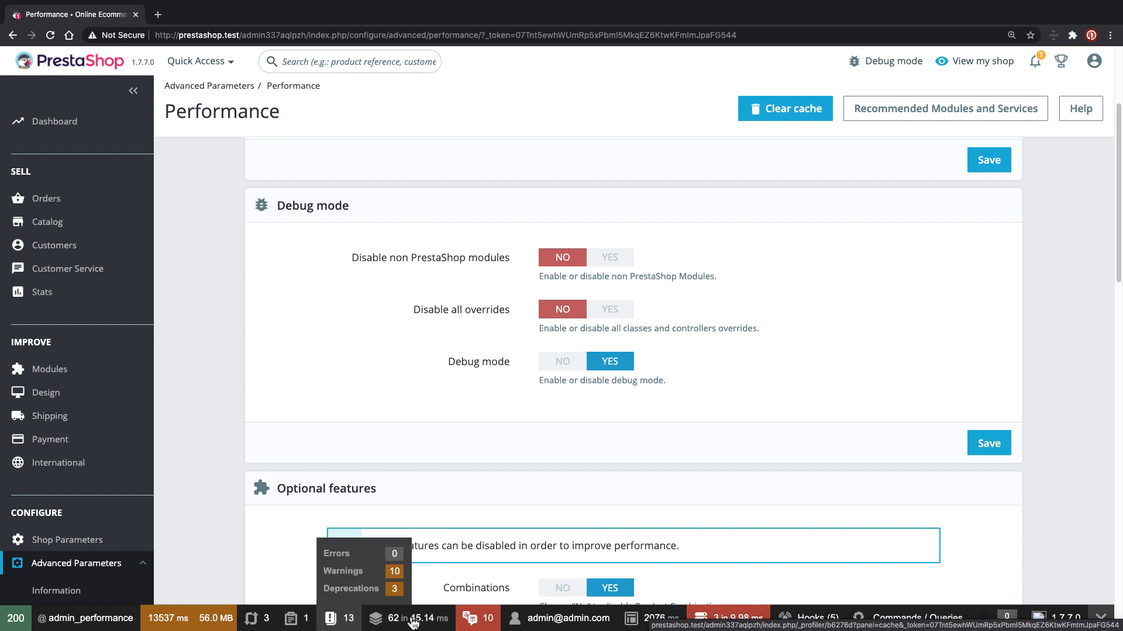
pyautogui.moveTo(245, 623)
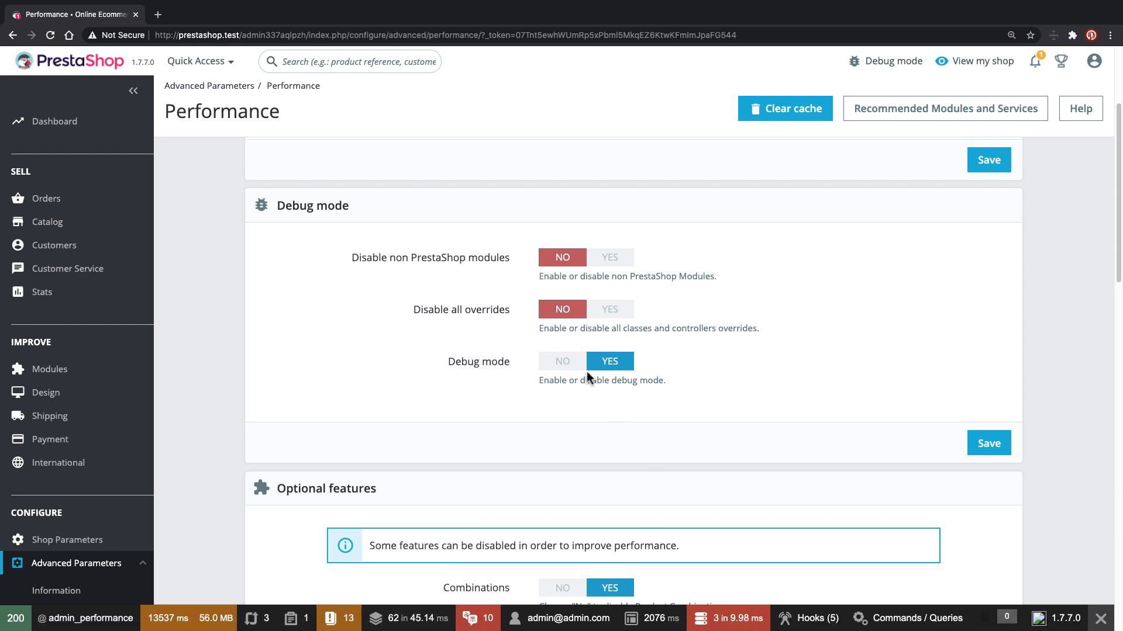
pyautogui.scroll(-3, 634, 461)
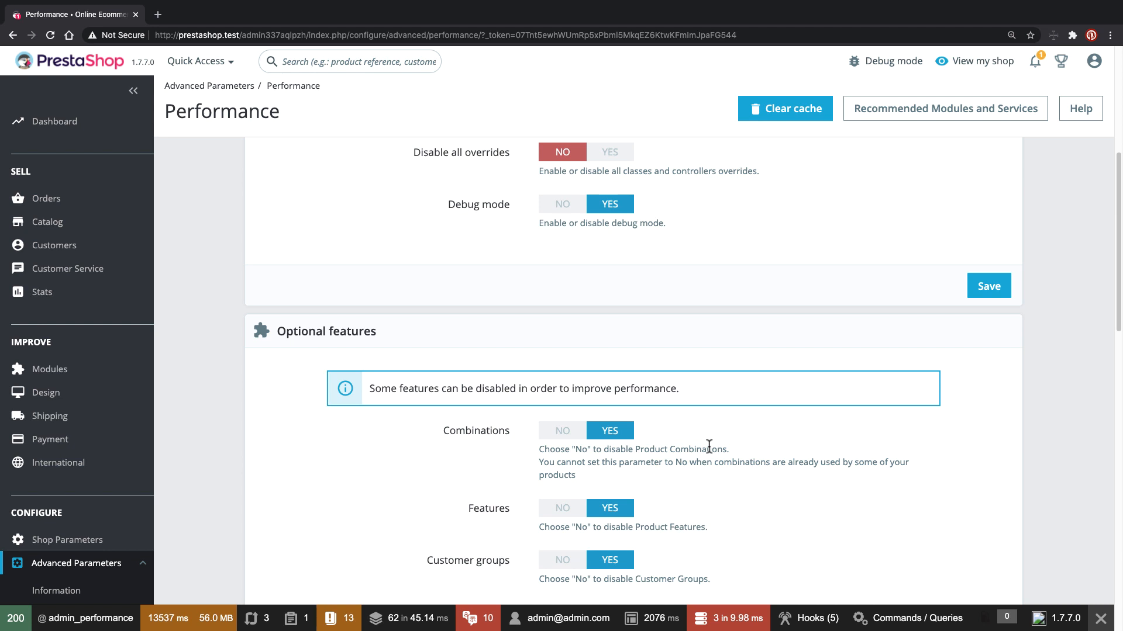
pyautogui.scroll(3, 709, 445)
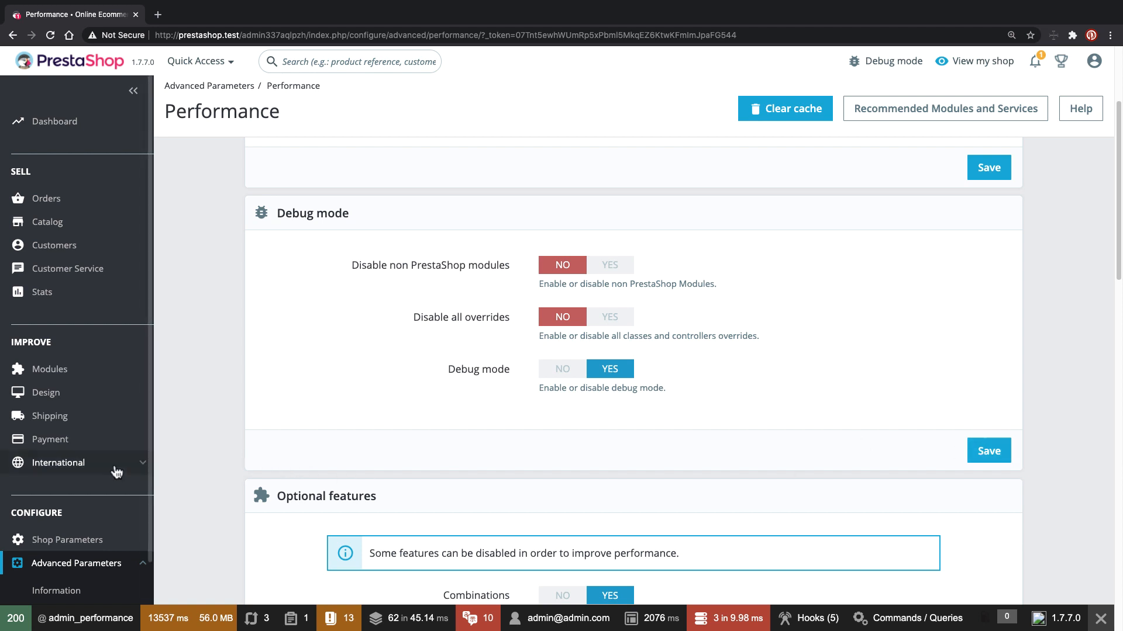
pyautogui.scroll(-1, 117, 472)
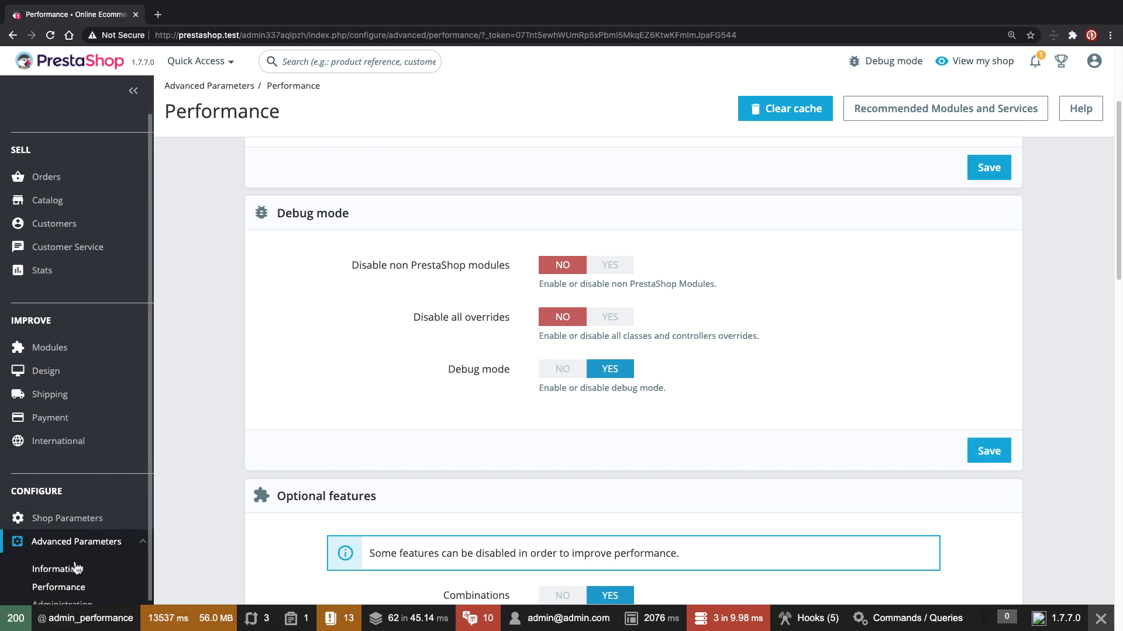
# - Reopen Advanced Parameters > Information and highlight the PHP version 7.3.22 line
pyautogui.click(74, 569)
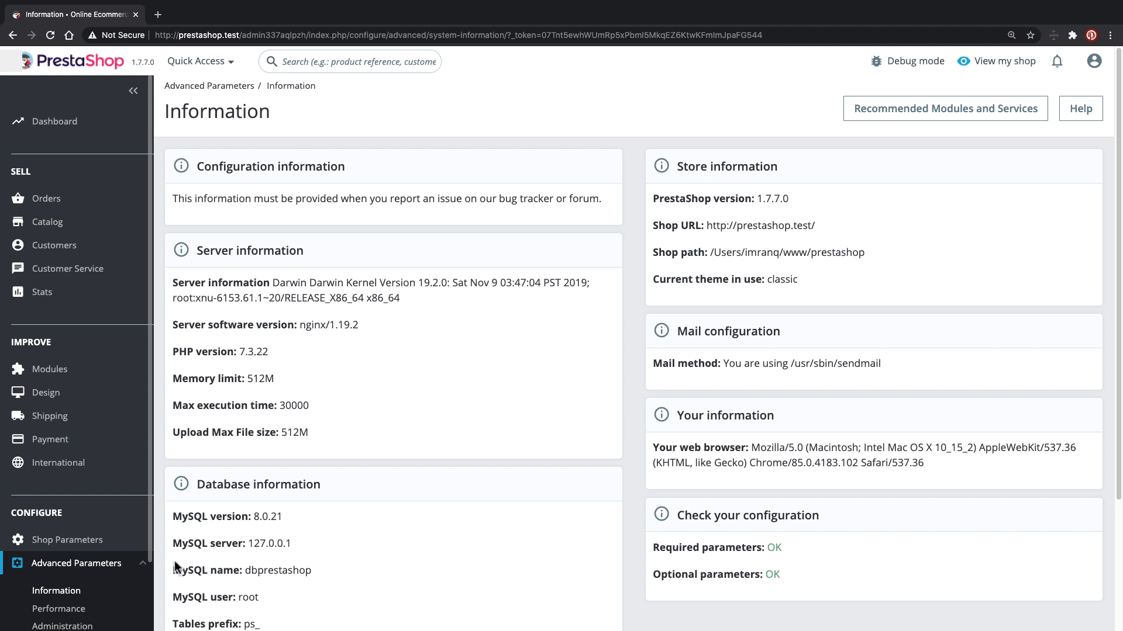
pyautogui.scroll(-1, 444, 541)
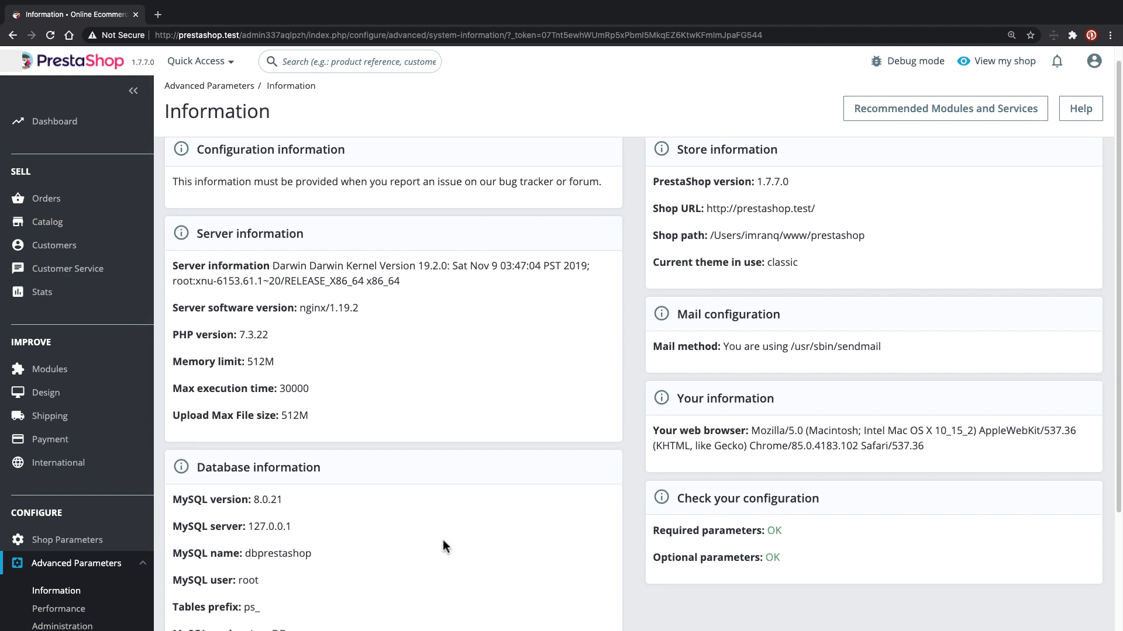
pyautogui.moveTo(173, 334); pyautogui.dragTo(268, 338)
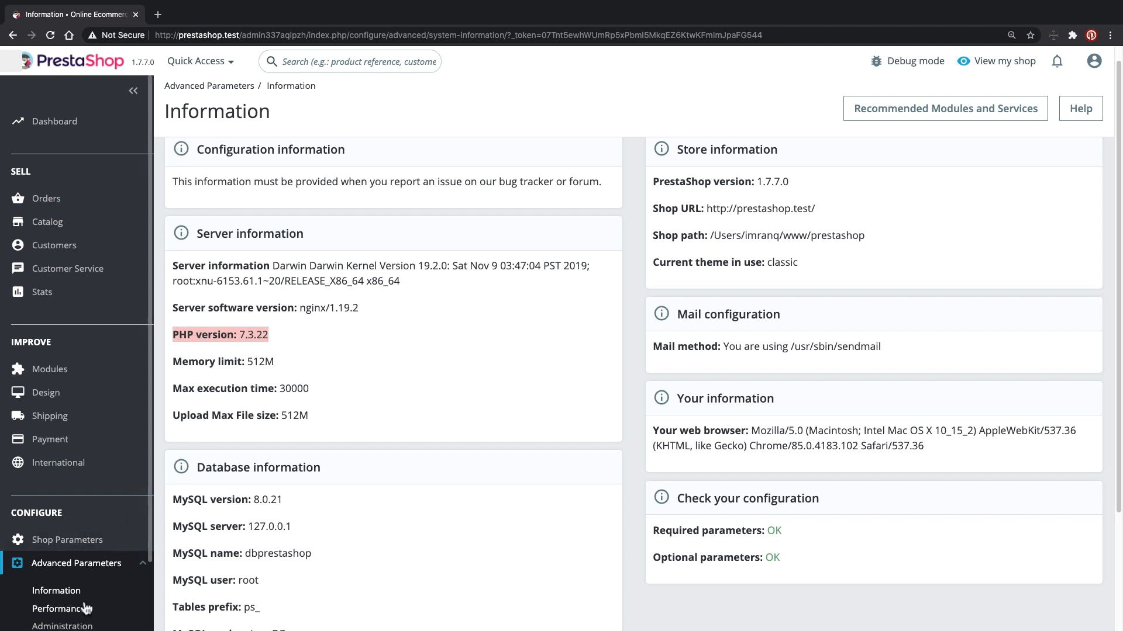
pyautogui.scroll(-5, 114, 480)
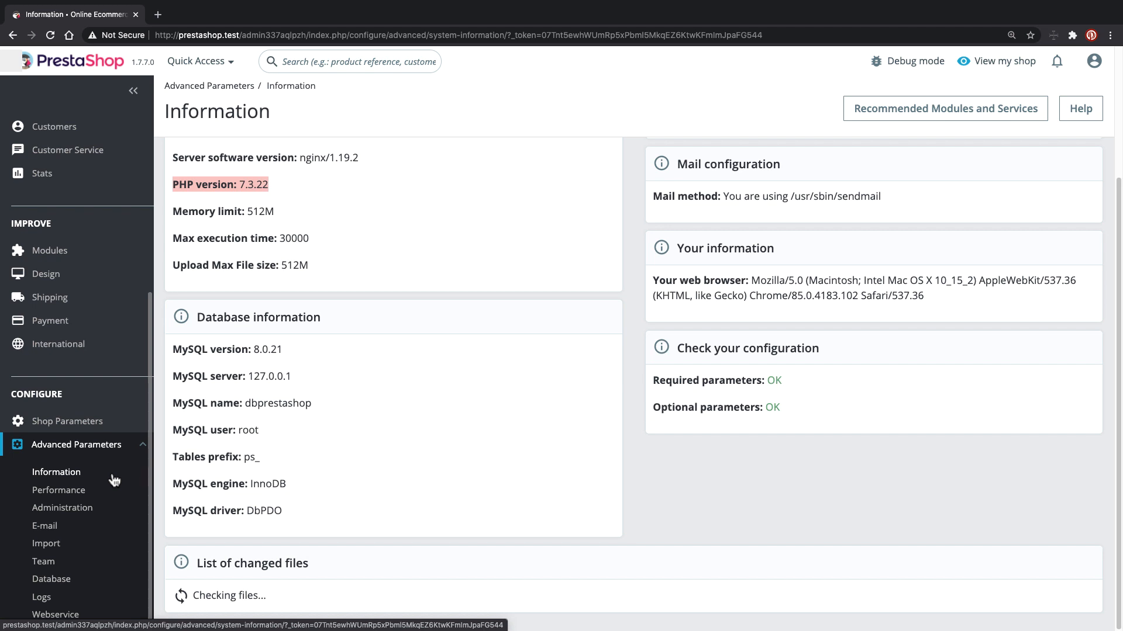
pyautogui.press('super+Tab')
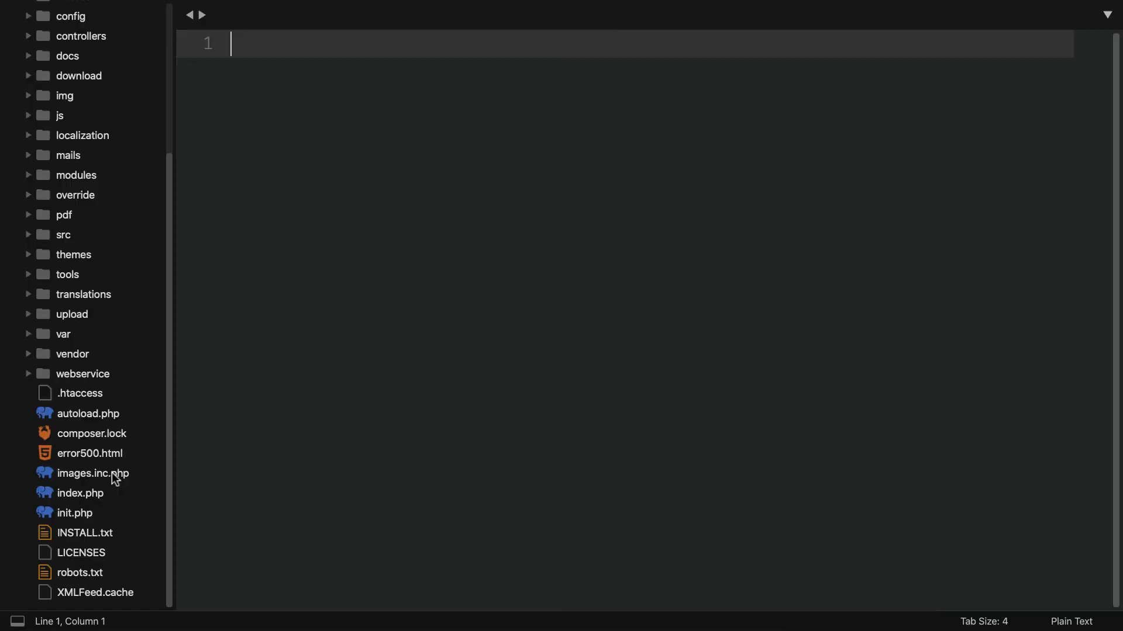
pyautogui.click(80, 338)
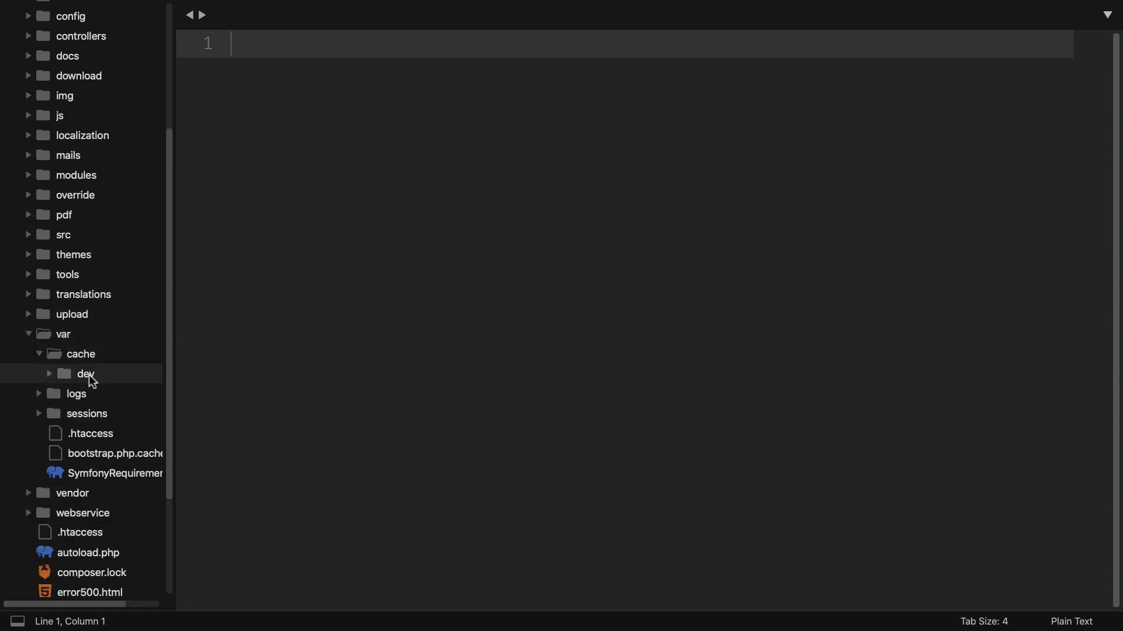
pyautogui.click(89, 373)
pyautogui.click(105, 373)
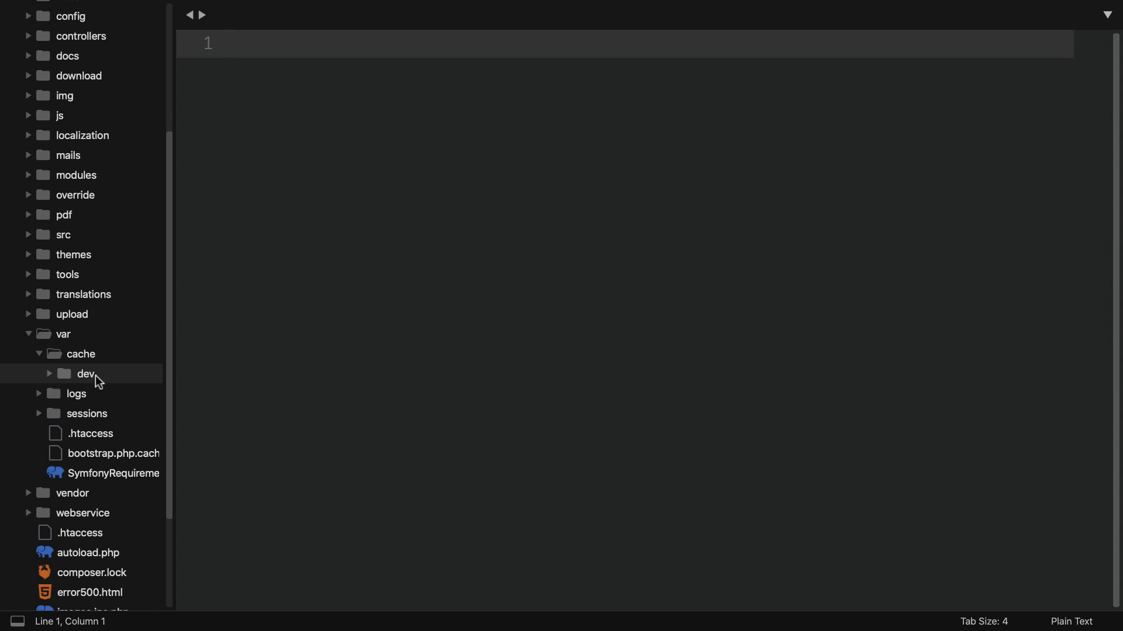
pyautogui.hotkey('ctrl', 'Left')
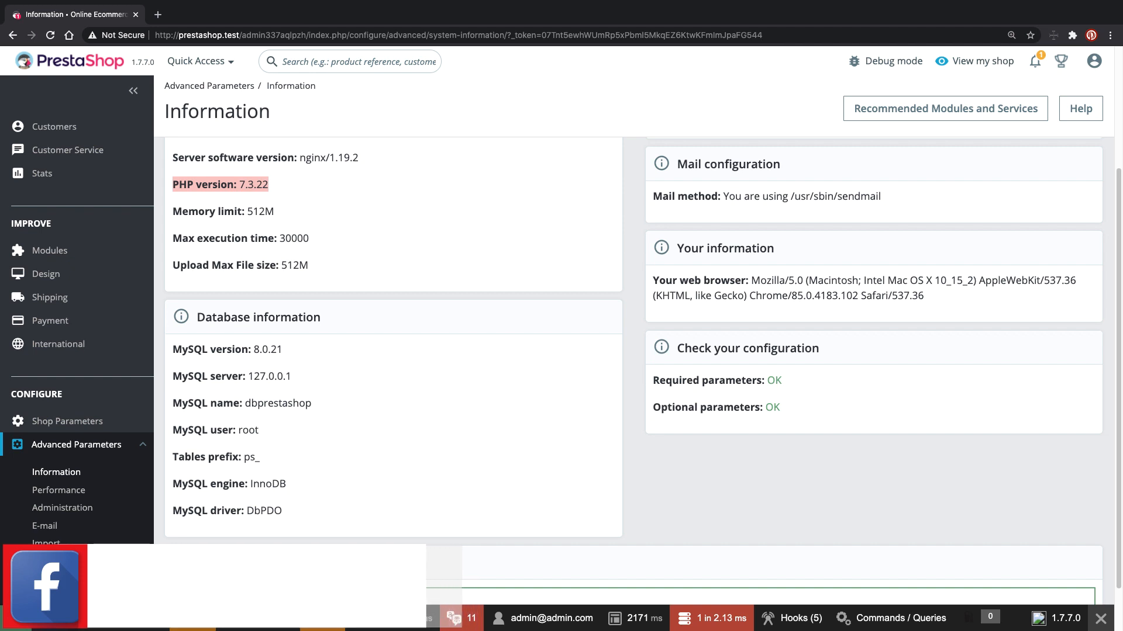
# - Return to Advanced Parameters > Performance from the sidebar
pyautogui.scroll(3, 636, 320)
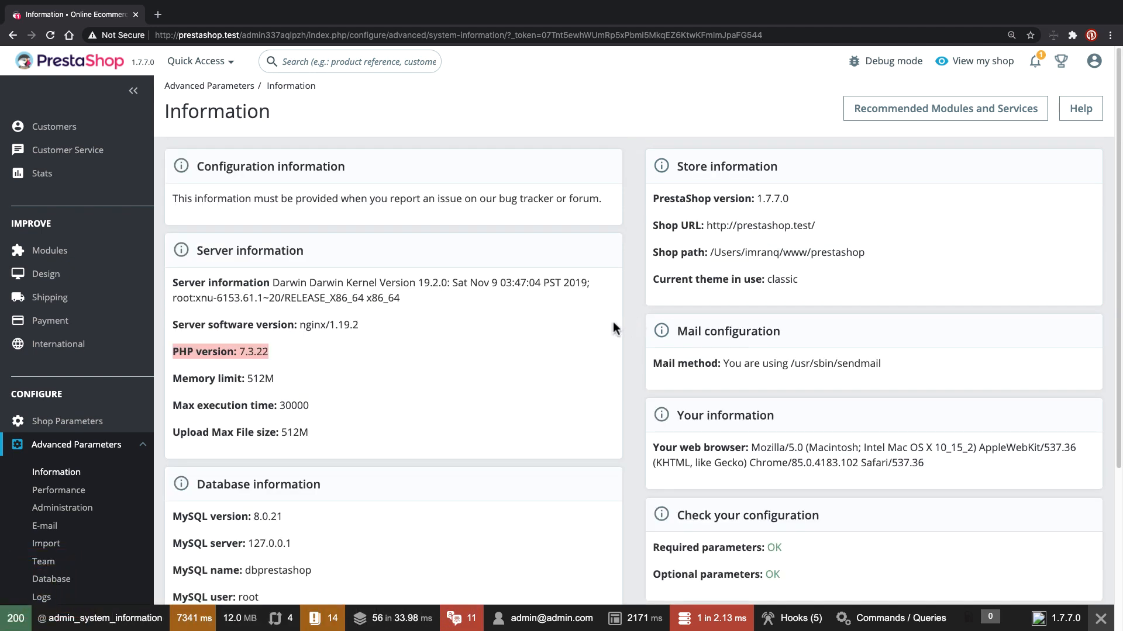
pyautogui.click(120, 490)
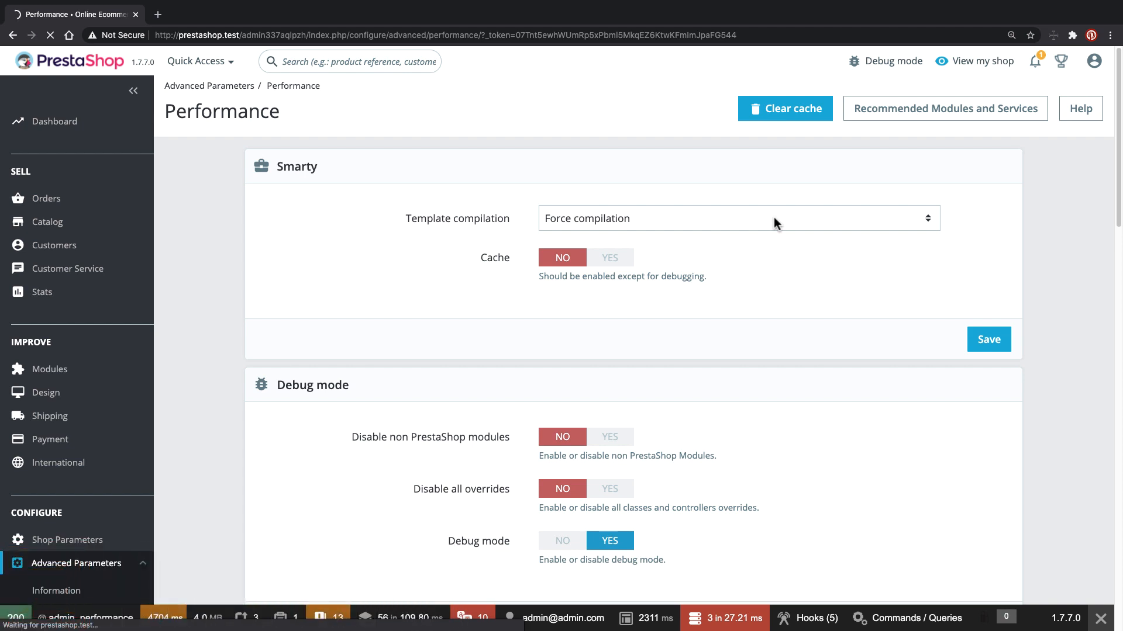
# - Scroll through the Performance page's CCC, Media servers and Caching sections while it loads
pyautogui.scroll(-8, 738, 227)
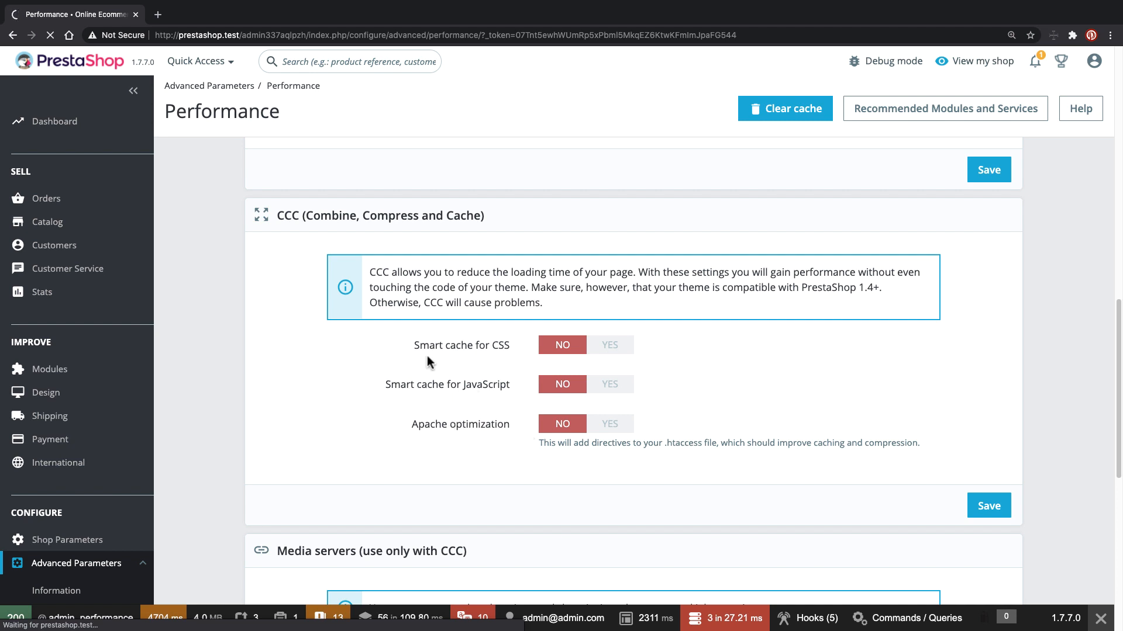
pyautogui.scroll(-5, 486, 353)
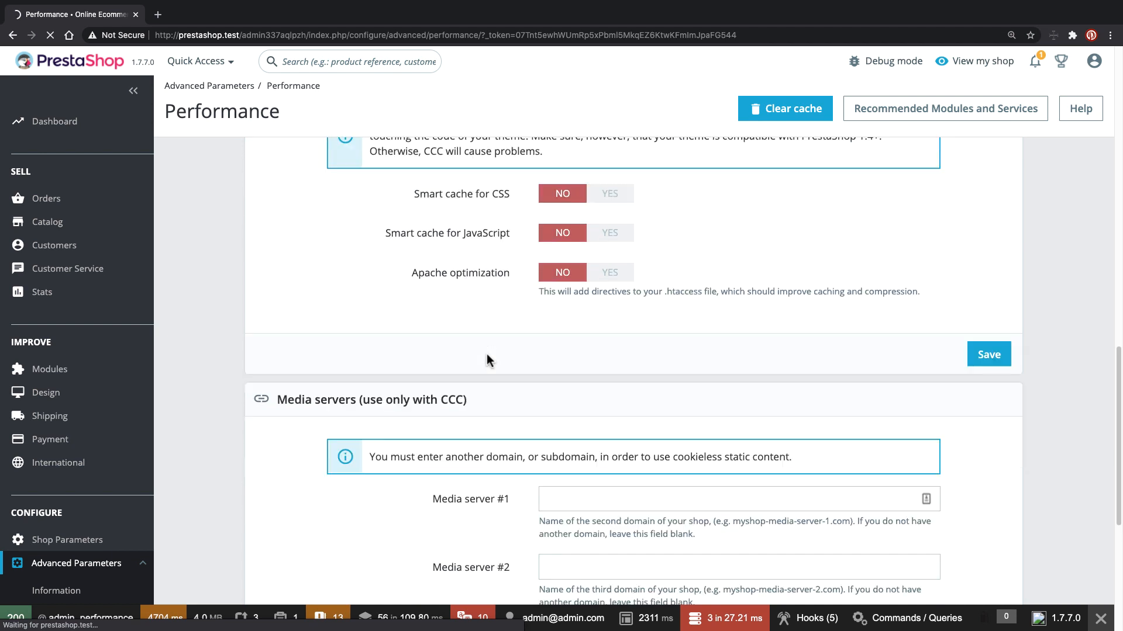
pyautogui.scroll(-9, 487, 355)
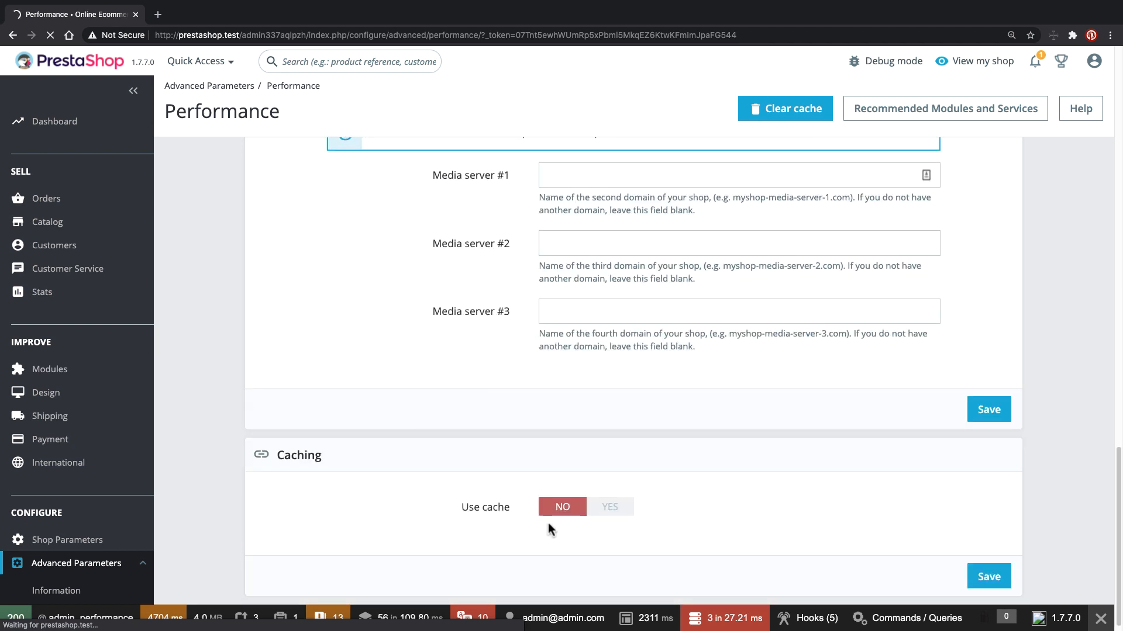
pyautogui.scroll(20, 459, 401)
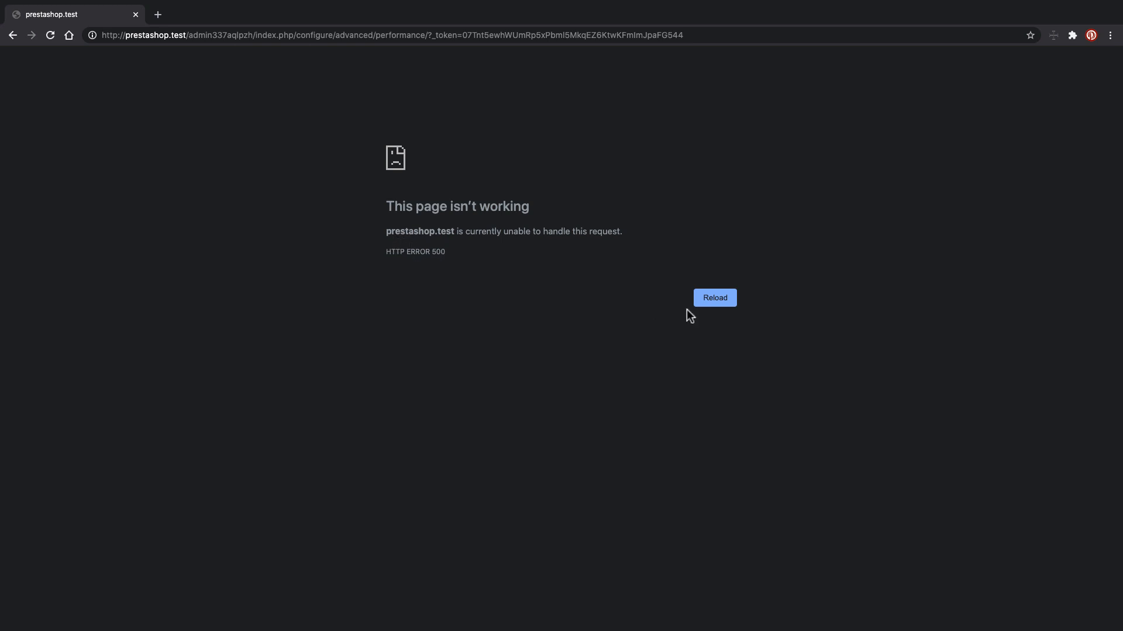
# - Reload the Performance page that failed with HTTP ERROR 500
pyautogui.click(701, 305)
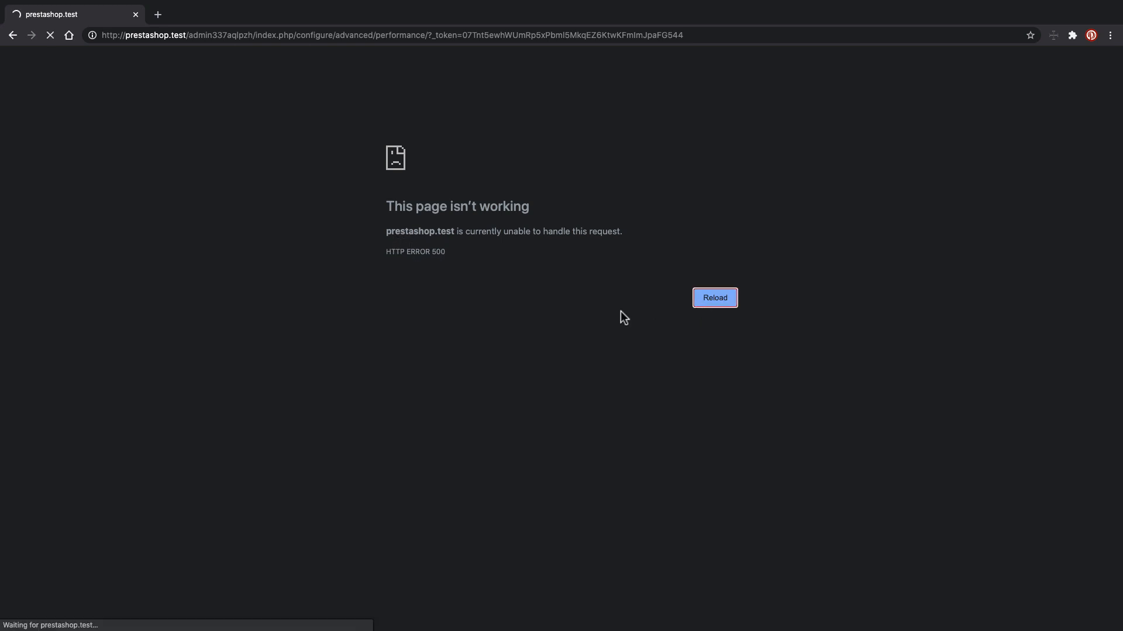